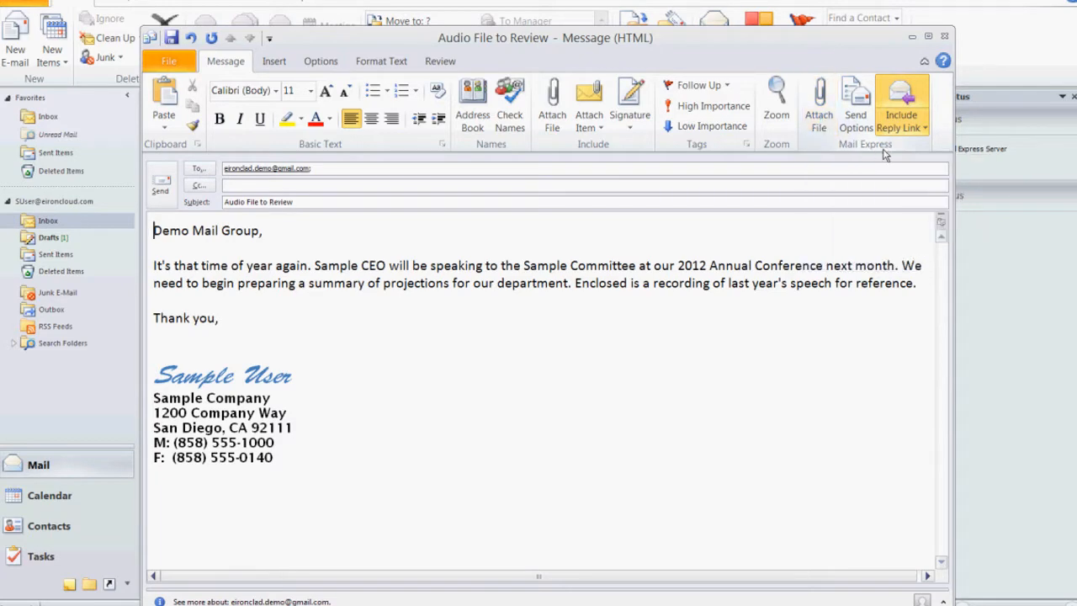
Attach CEO 2011 Convention Speech (long).mp3 to the Audio File to Review message through Mail Express.
click(816, 126)
click(688, 329)
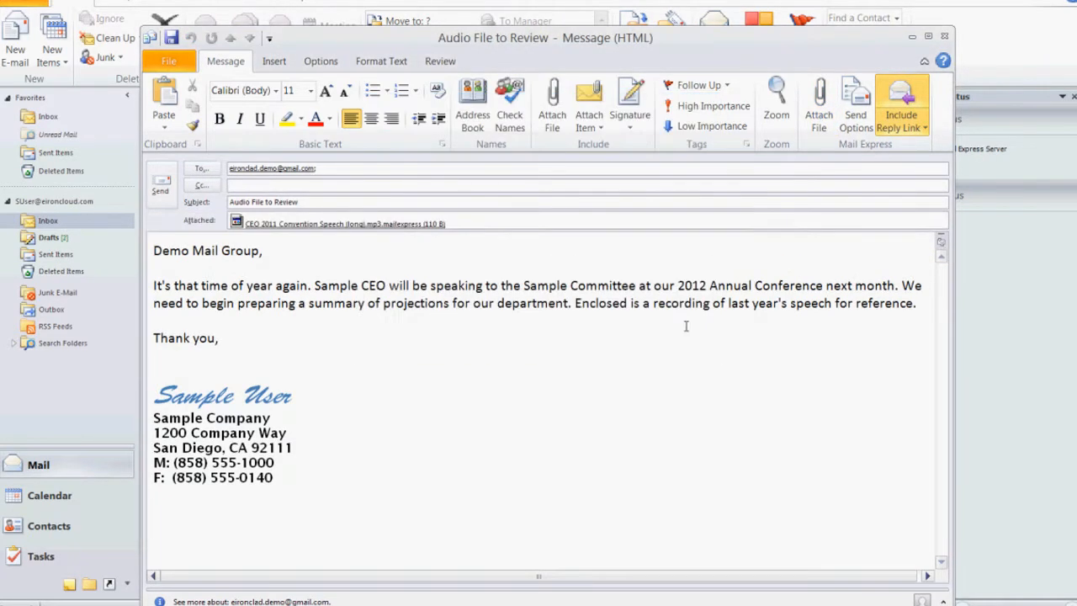
Configure the Mail Express send options with Manage embedded attachments off and Notify me when files are picked up on.
click(851, 122)
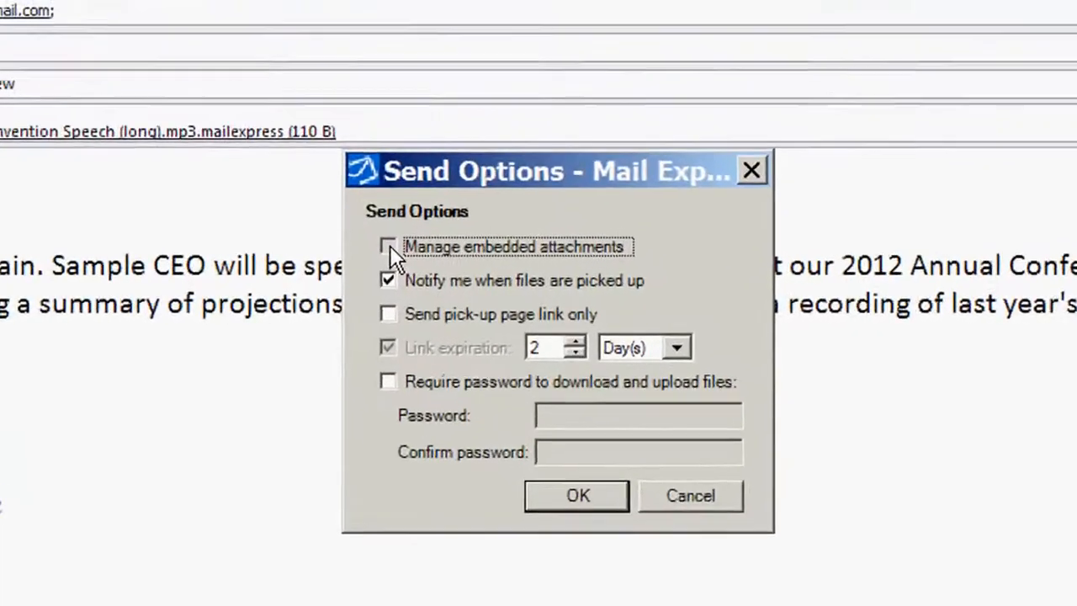
click(388, 248)
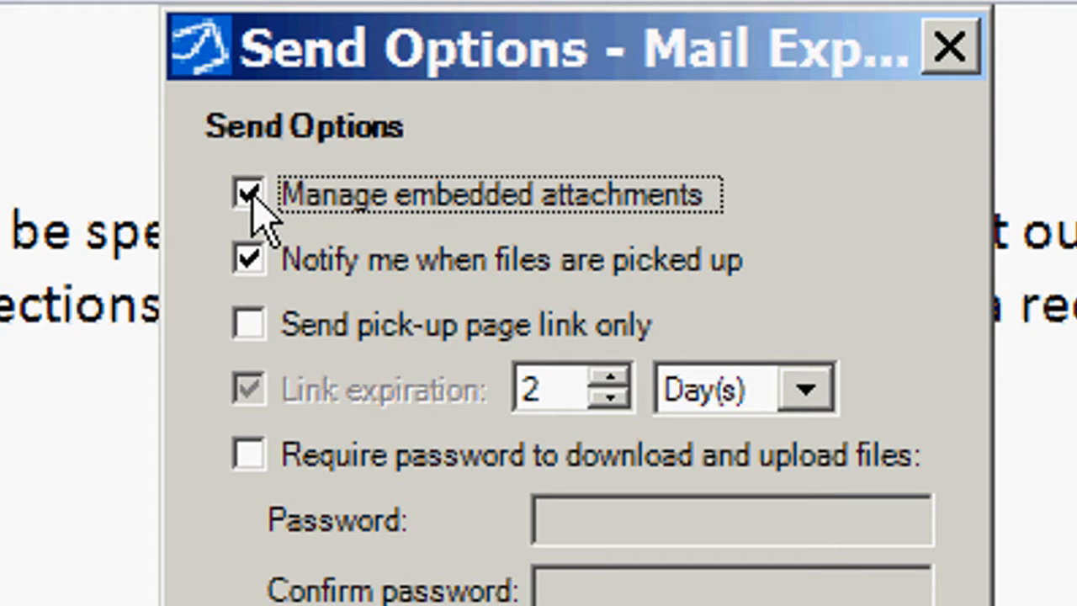
click(249, 195)
click(258, 257)
click(260, 257)
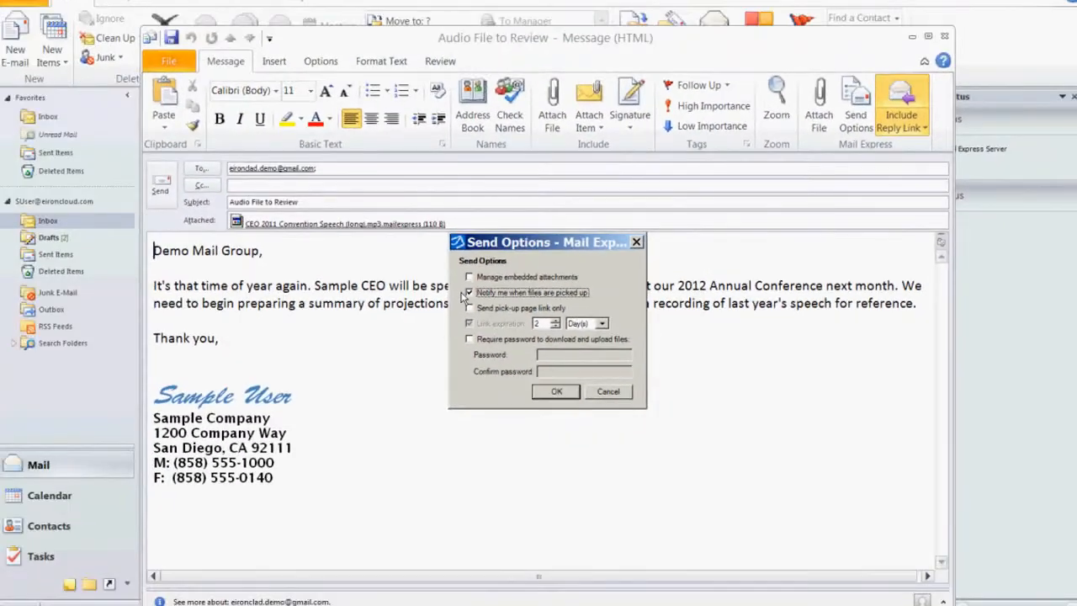
click(555, 393)
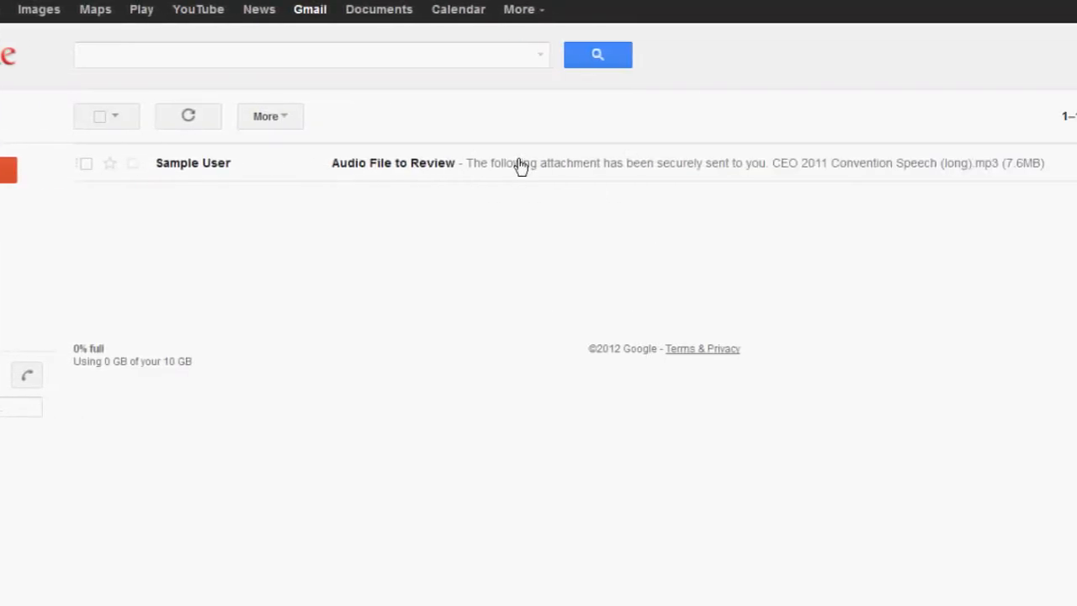
View the received Audio File to Review message in Gmail and the File Download Notification in the Outlook inbox.
click(520, 166)
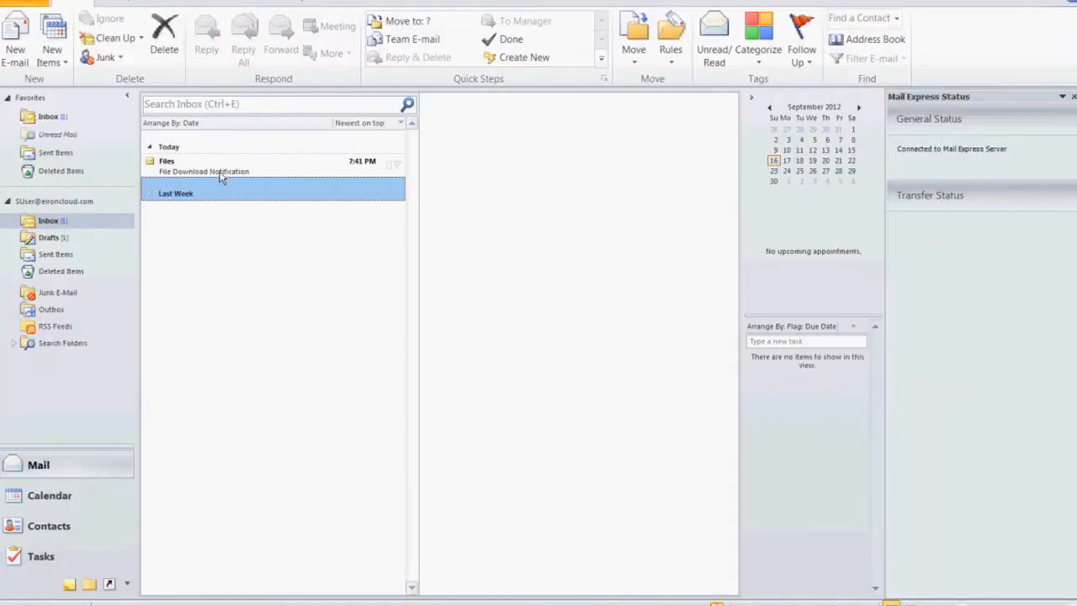
click(220, 172)
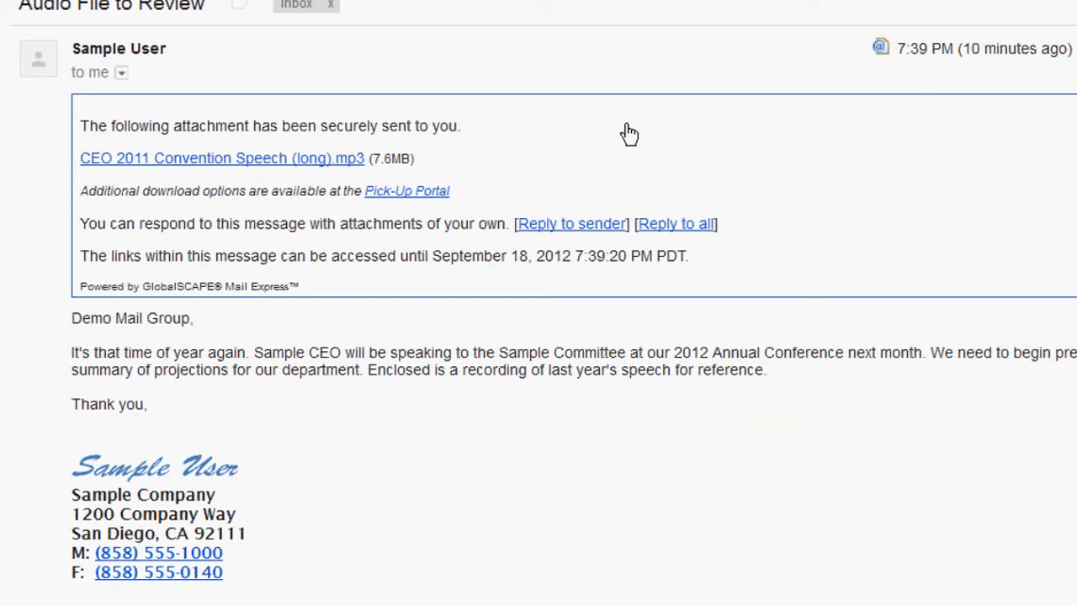
From the received Gmail message, open a secure reply to the sender and write "I've reviewed the audio file and attached our proposal for this year's speech.".
drag(84, 226, 521, 232)
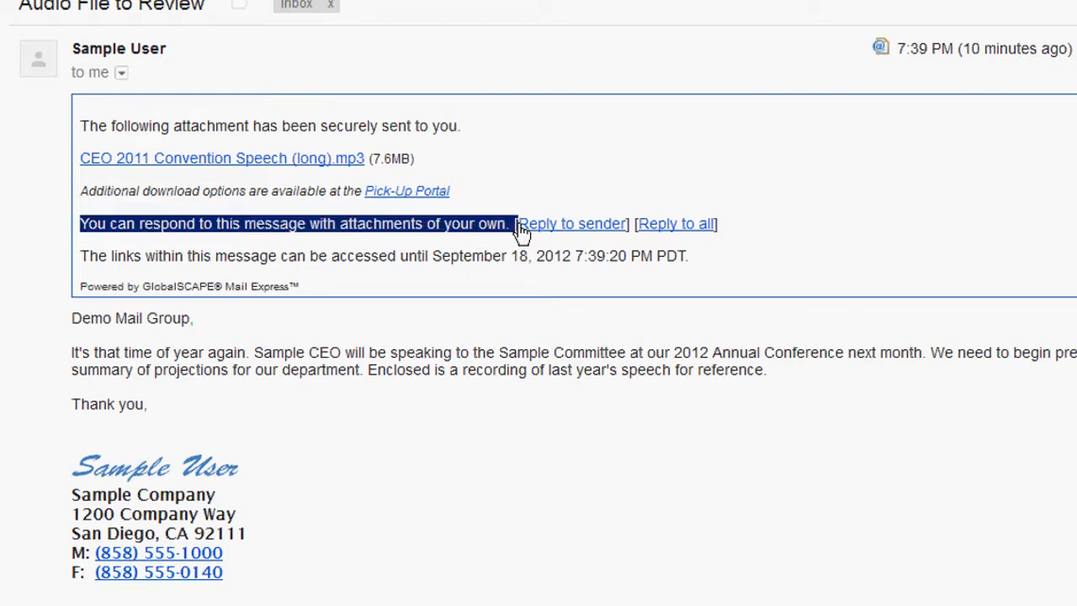
click(594, 228)
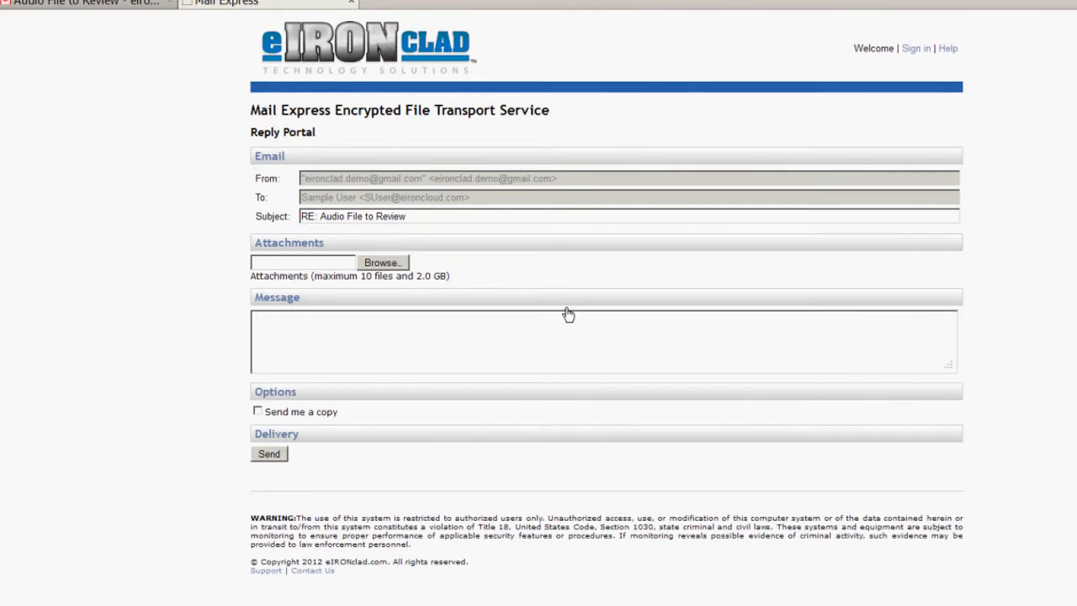
text(I've reviewed the audio file and attached our proposal for this year's speech.)
Attach Sample Proposal.pdf to the Reply Portal message and send the reply.
click(383, 264)
click(158, 26)
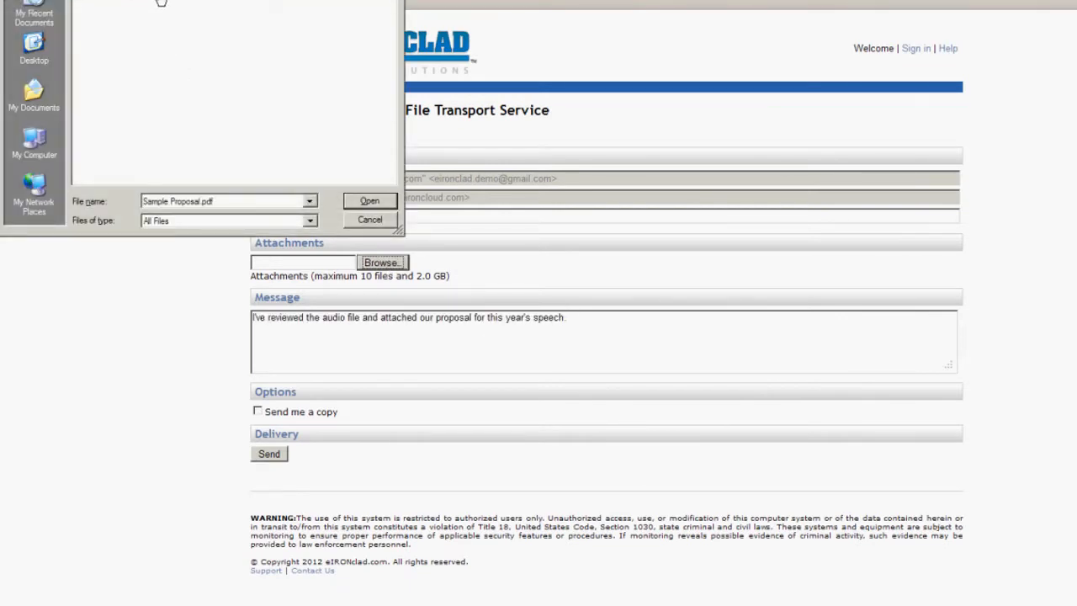
click(368, 205)
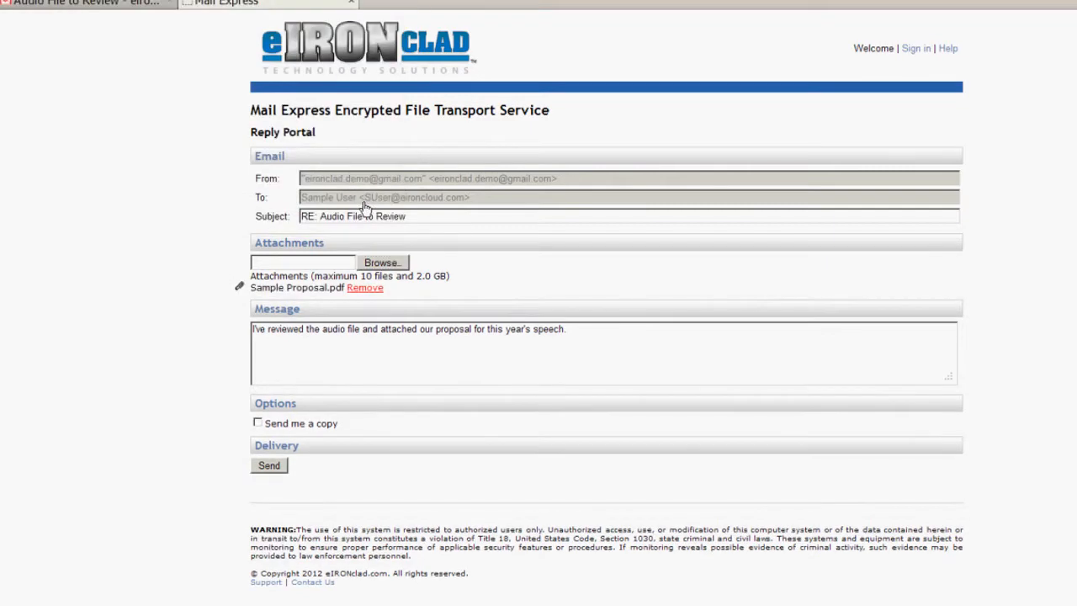
click(271, 467)
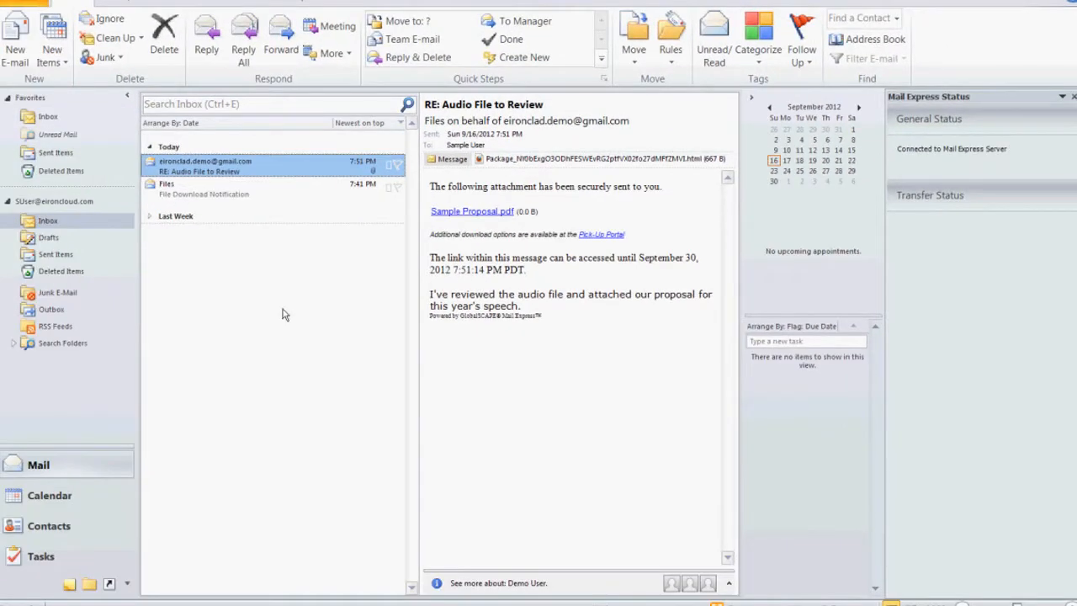
Create the Today's TPS Reports message in Outlook and set its Mail Express options to send the pick-up page link only.
click(14, 56)
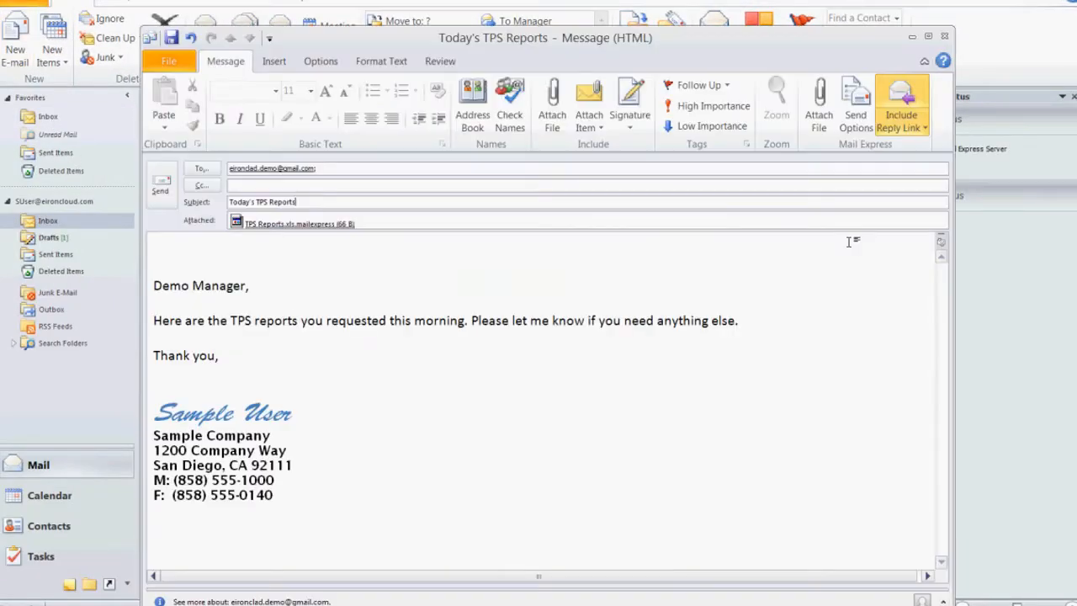
click(856, 122)
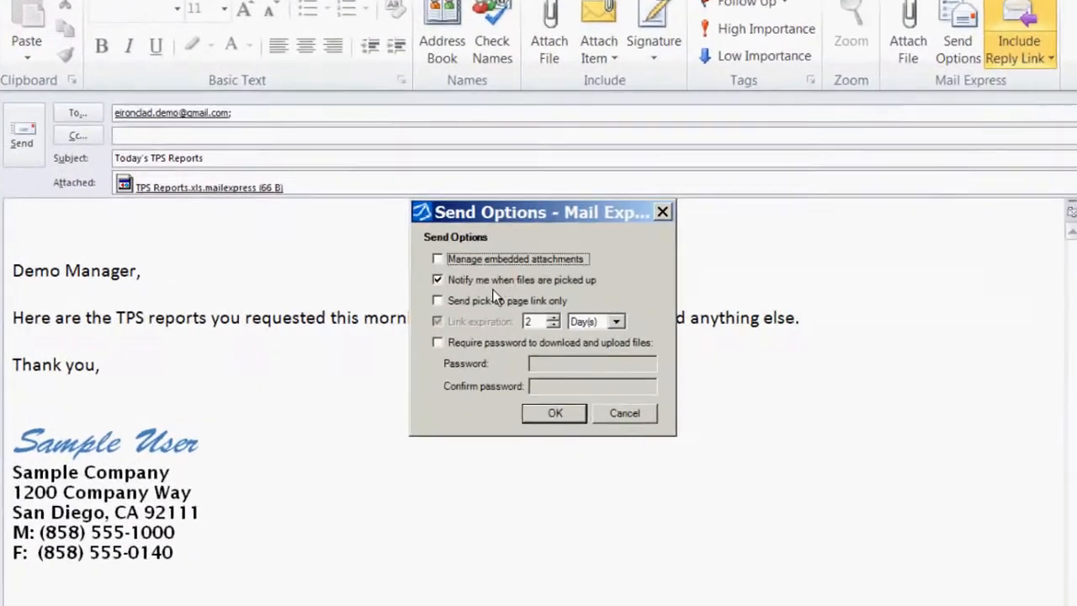
click(505, 305)
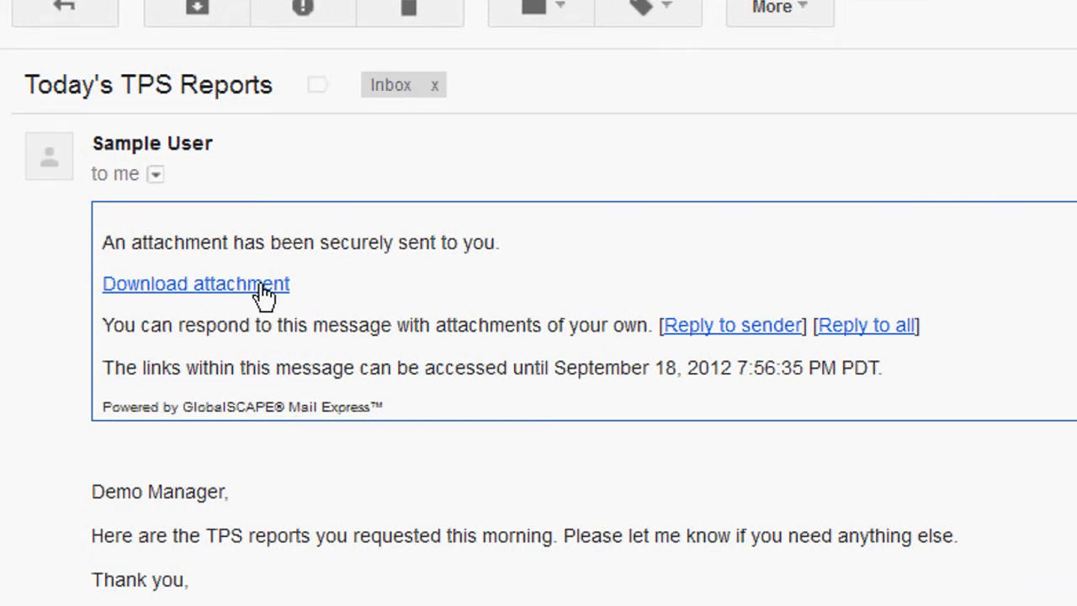
Open the attachment download page from the Today's TPS Reports message received in Gmail.
click(265, 286)
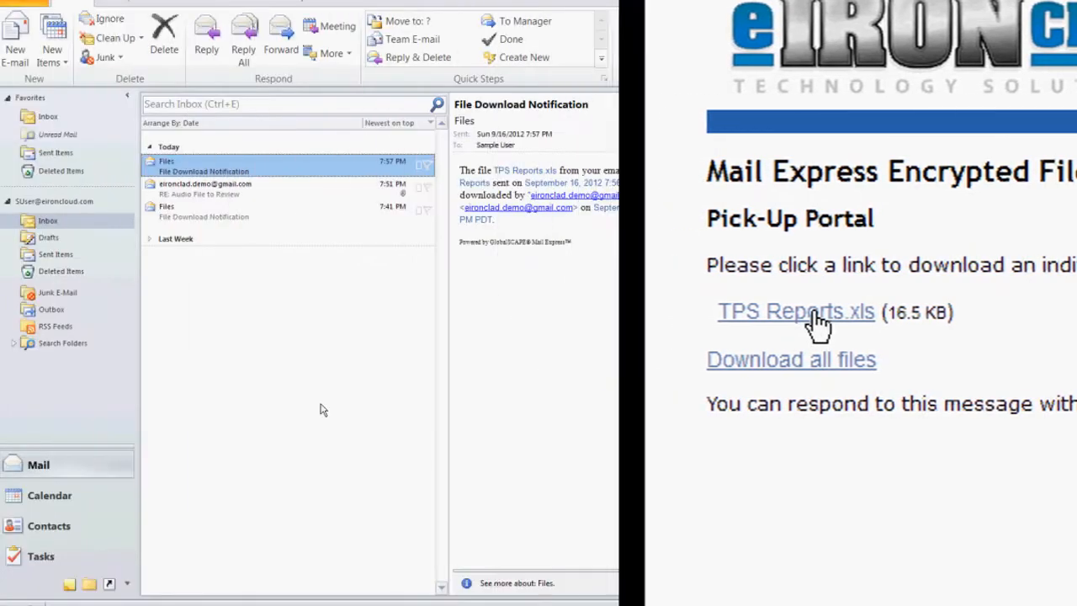
Save 1997 - Client Credit Card Numbers.pdf from the sent "Here is a normal file attachment" message in Outlook to the Stolen Information folder.
click(55, 254)
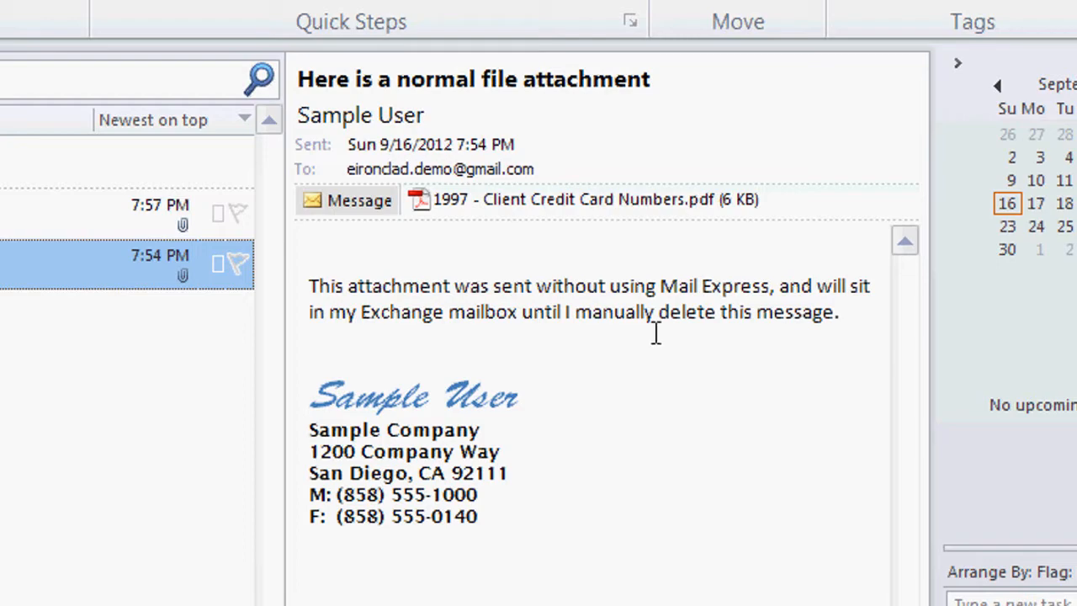
right_click(586, 204)
click(686, 371)
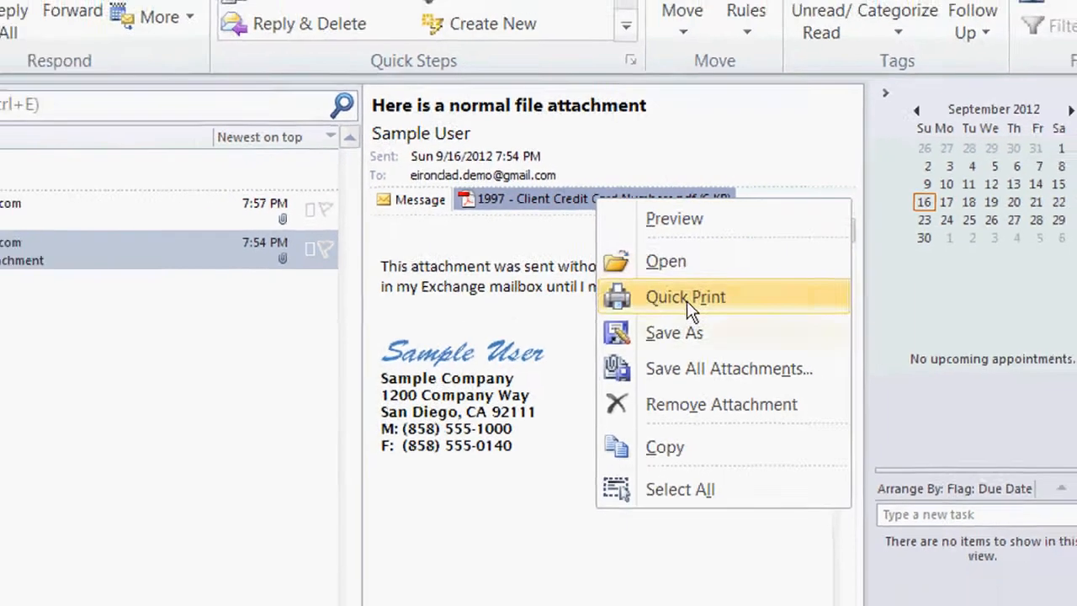
click(740, 193)
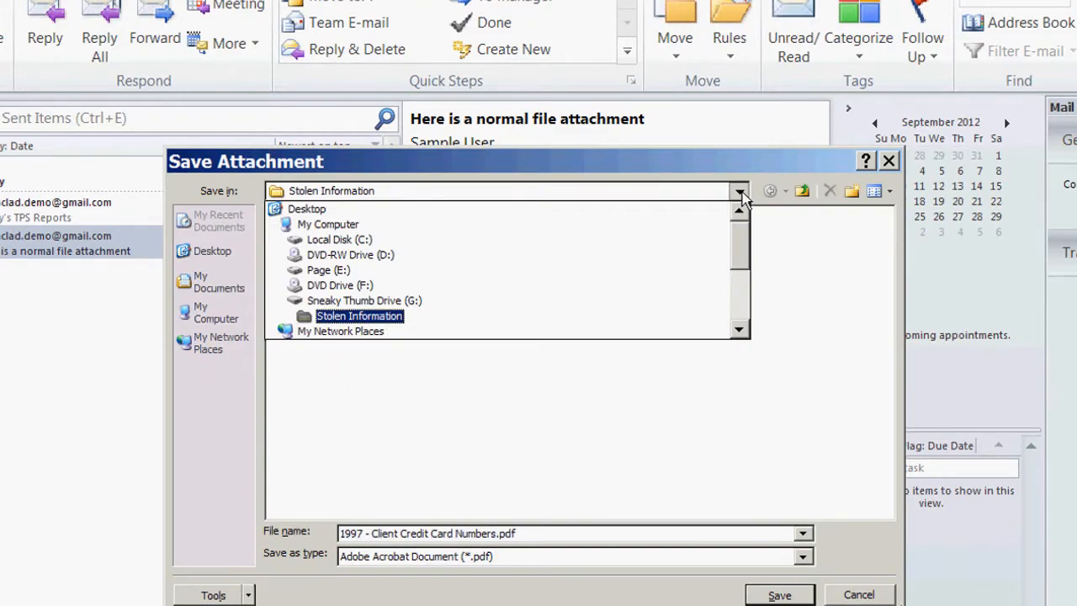
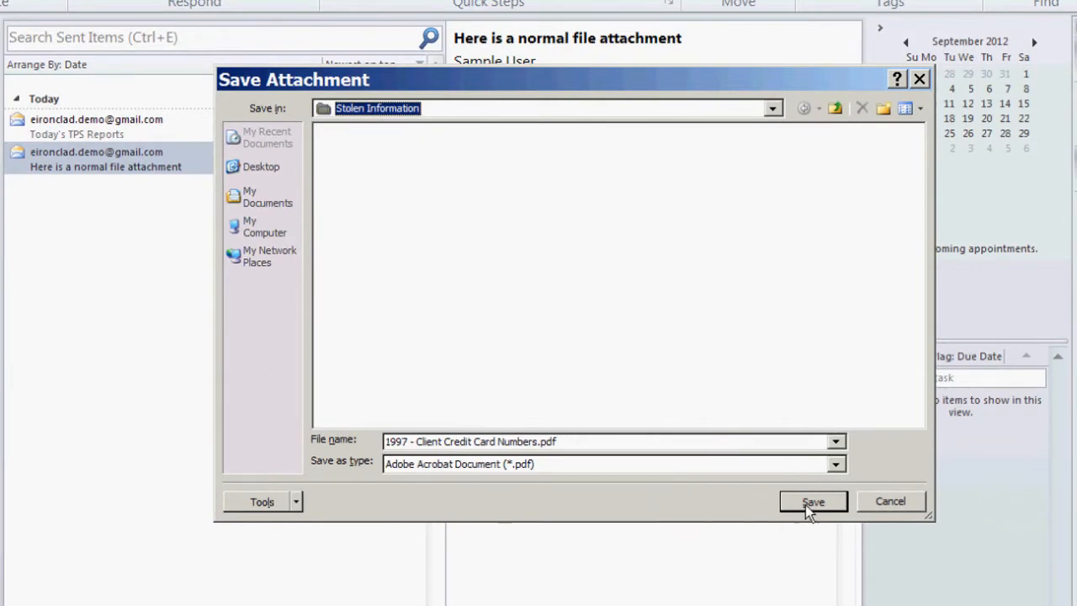
click(810, 504)
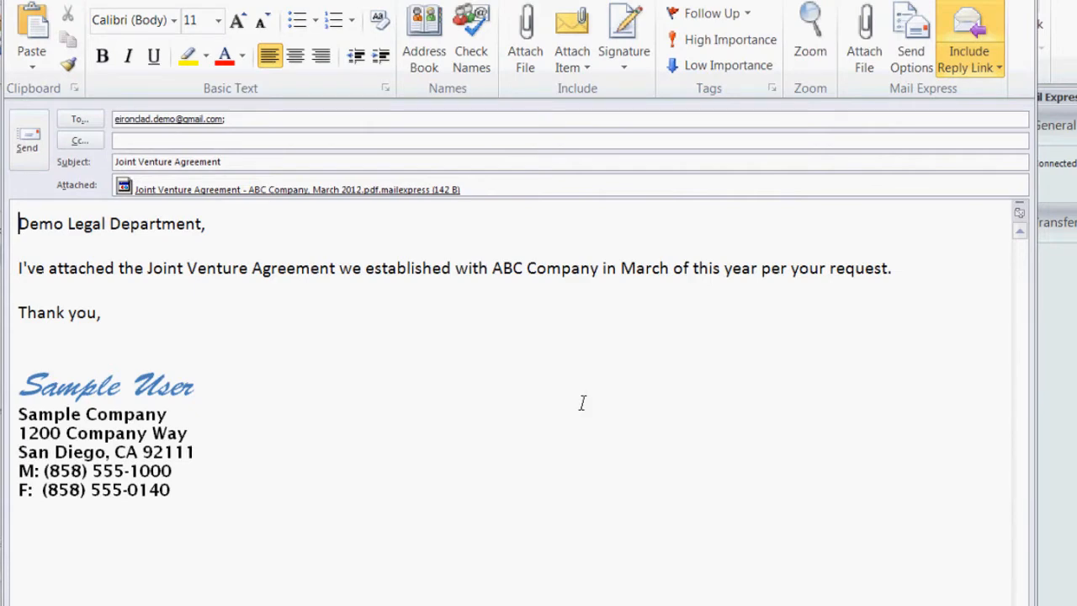
Set the Mail Express link expiration for the Joint Venture Agreement message to 45 minutes.
click(904, 52)
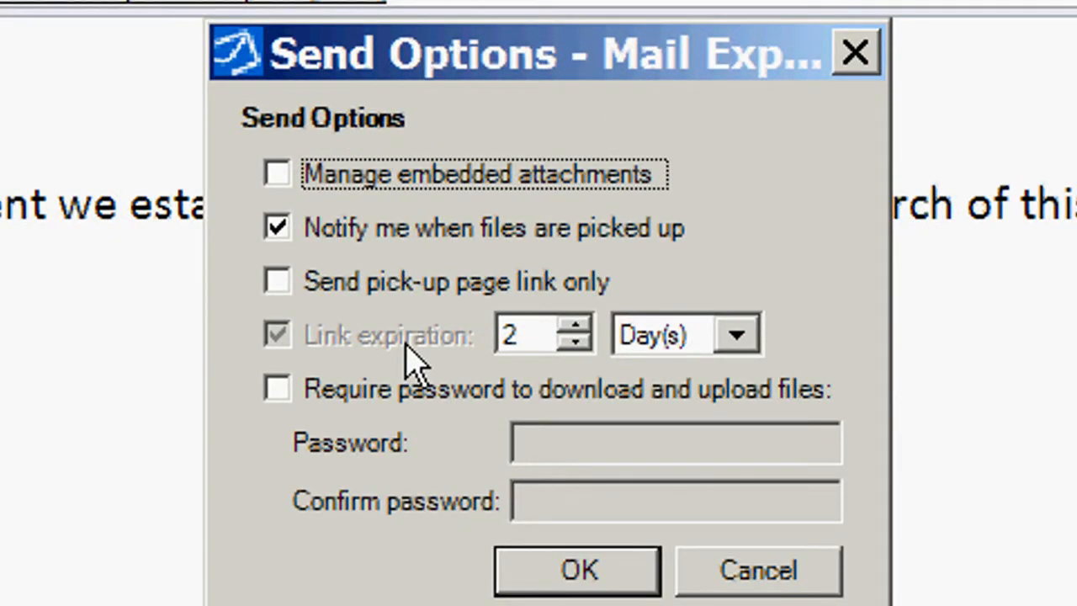
click(629, 325)
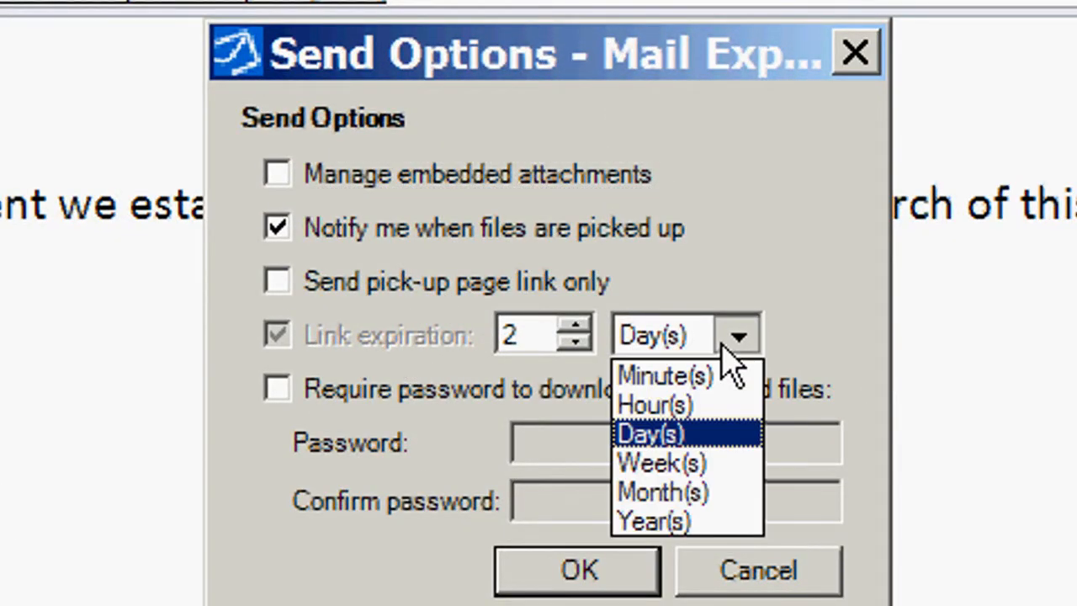
click(697, 377)
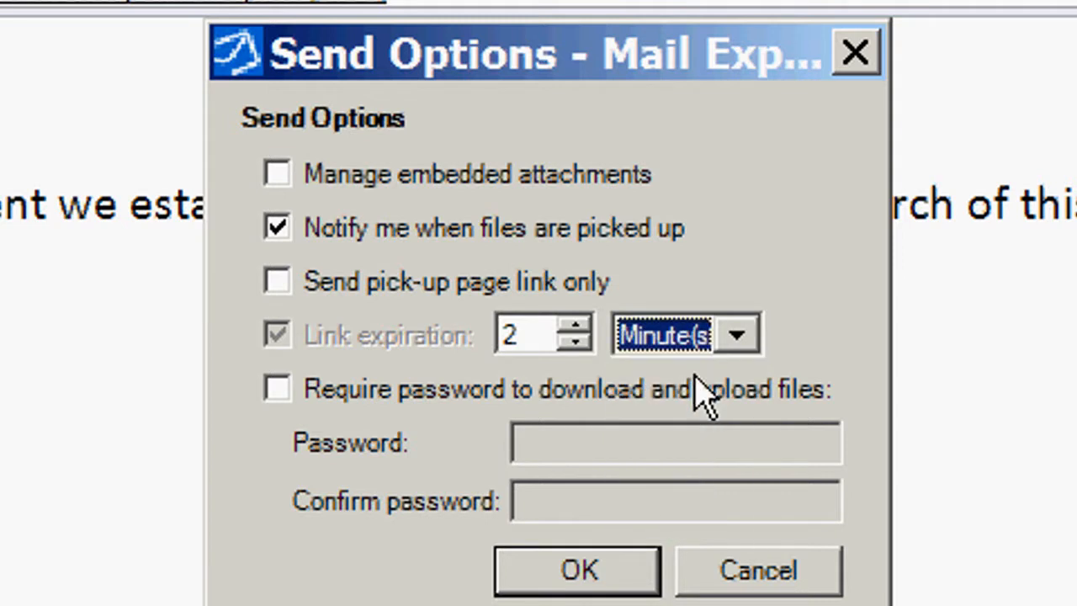
click(514, 335)
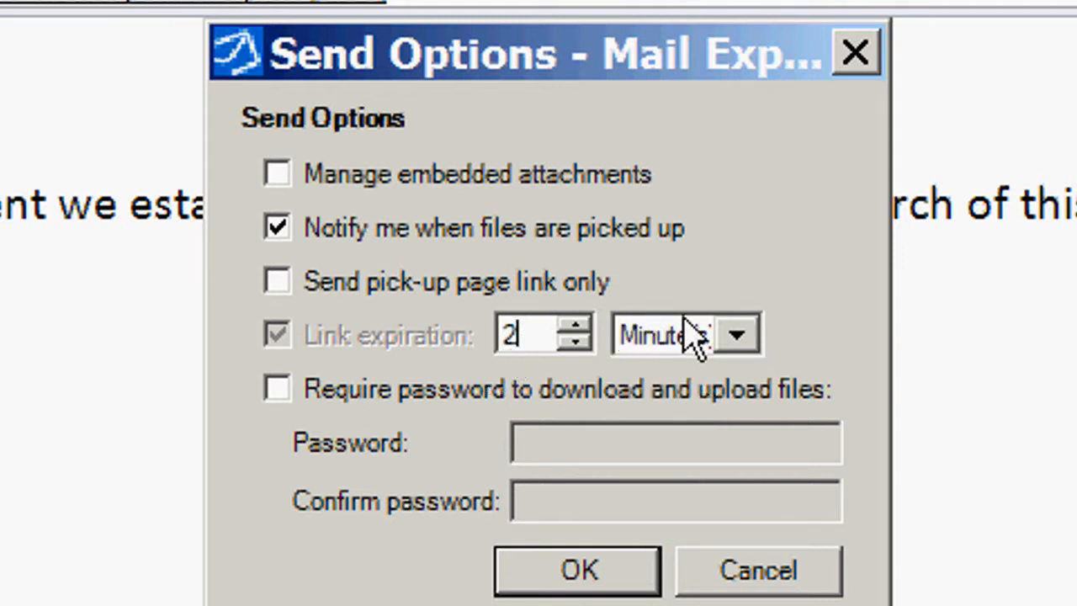
key(BackSpace)
text(45)
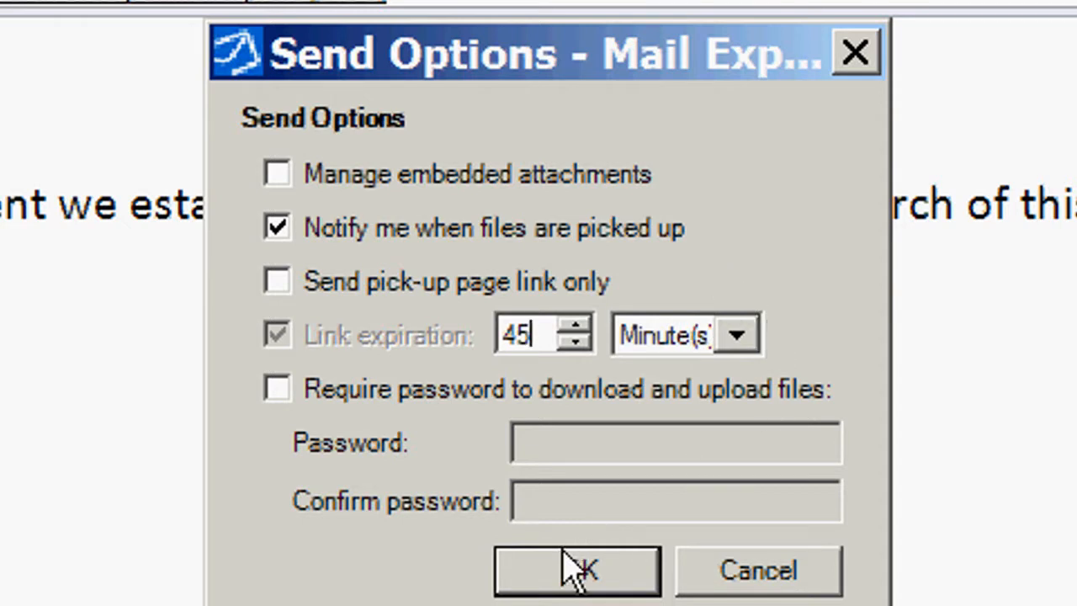
click(572, 575)
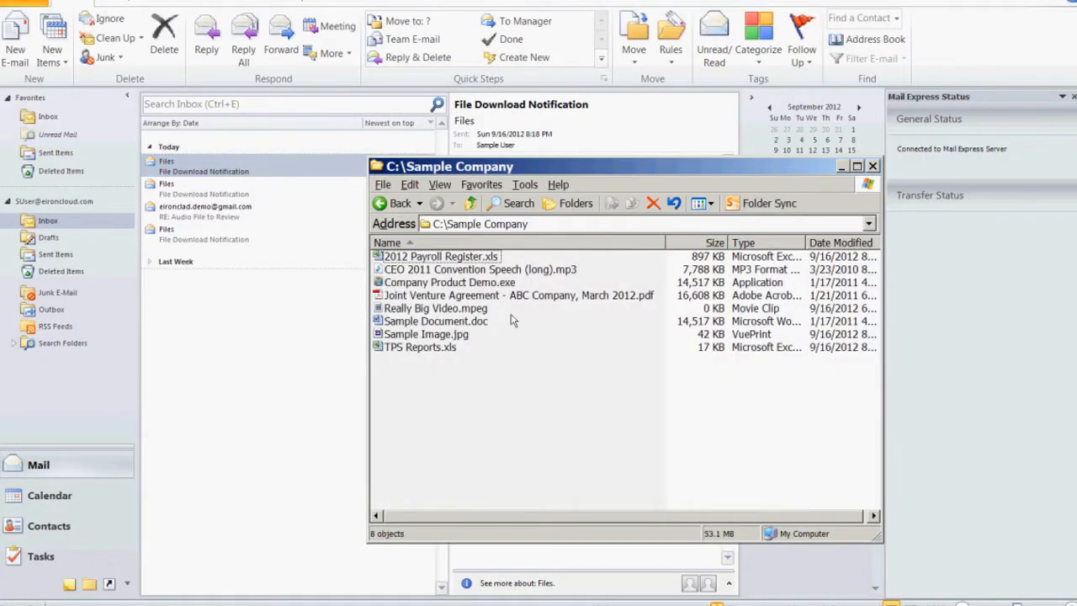
Open 2012 Payroll Register.xls from the C:\Sample Company folder.
double_click(464, 255)
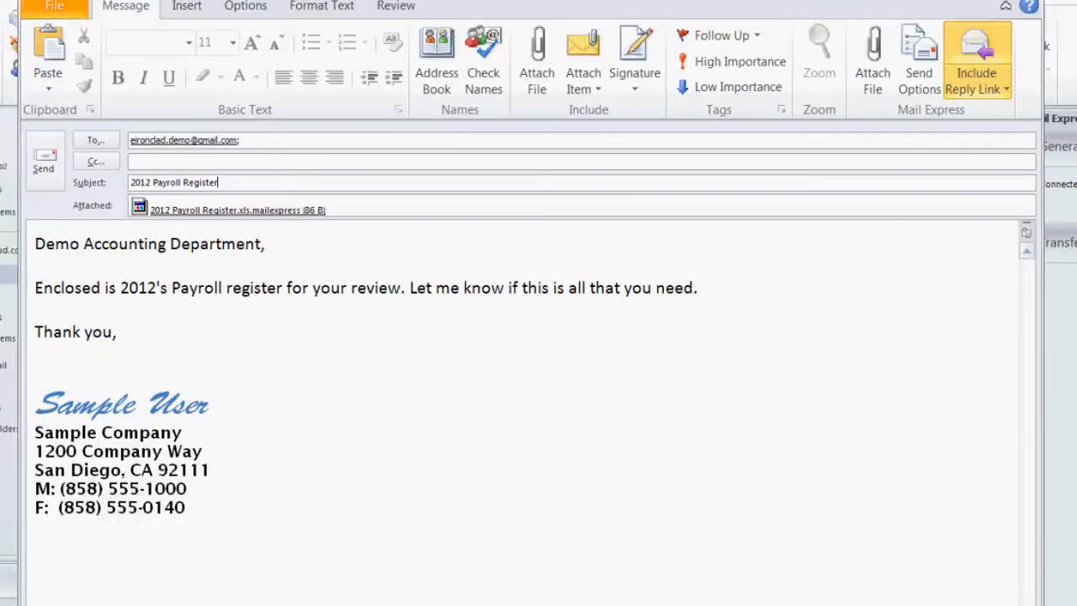
Require a password to download and upload files for the 2012 Payroll Register message, entering and confirming the password.
click(936, 74)
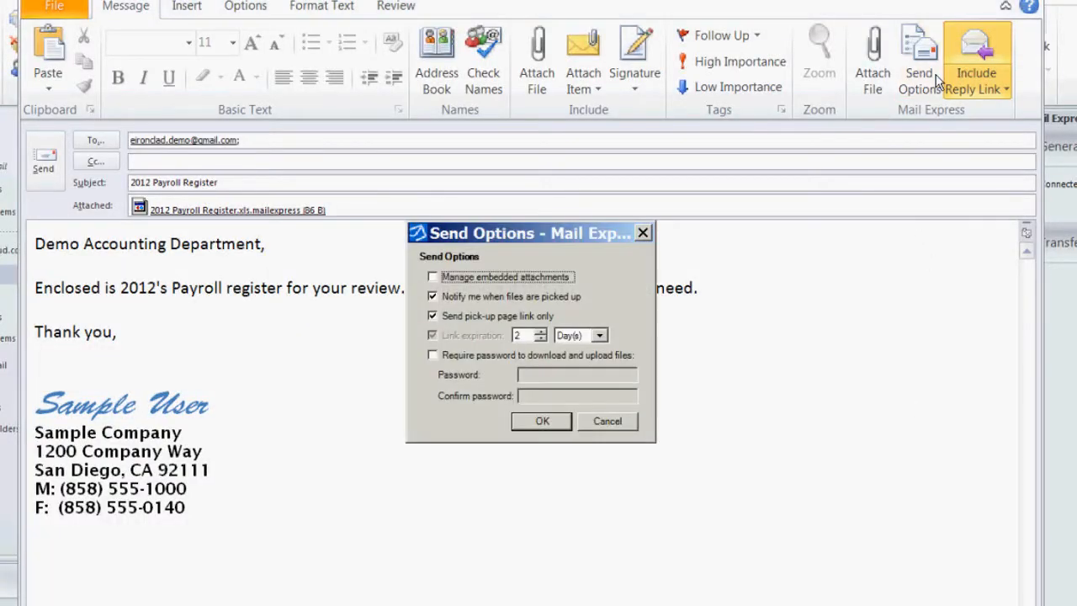
mouse_move(473, 359)
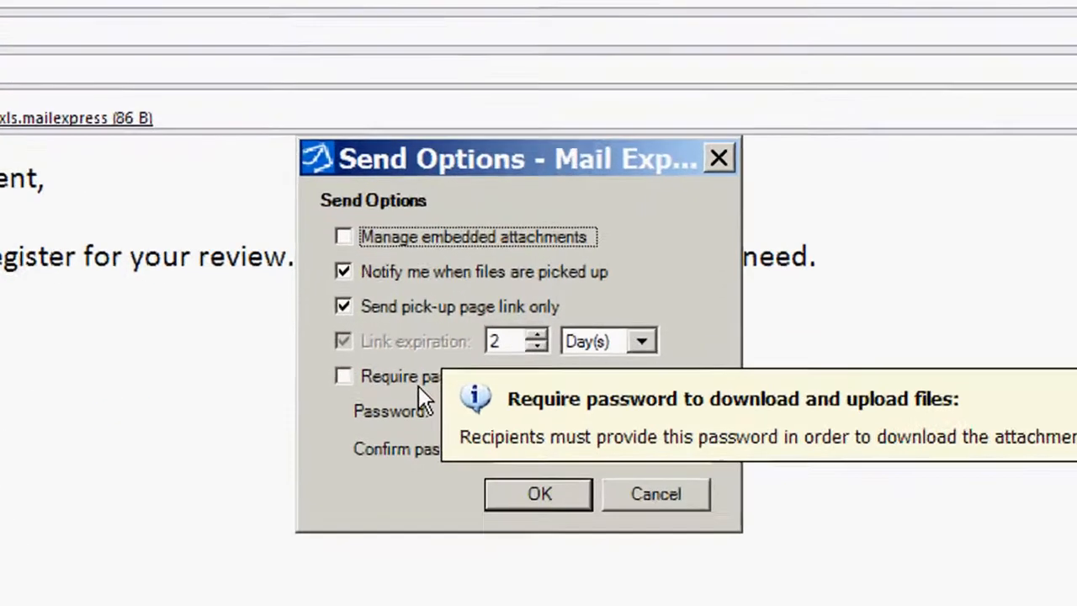
click(424, 382)
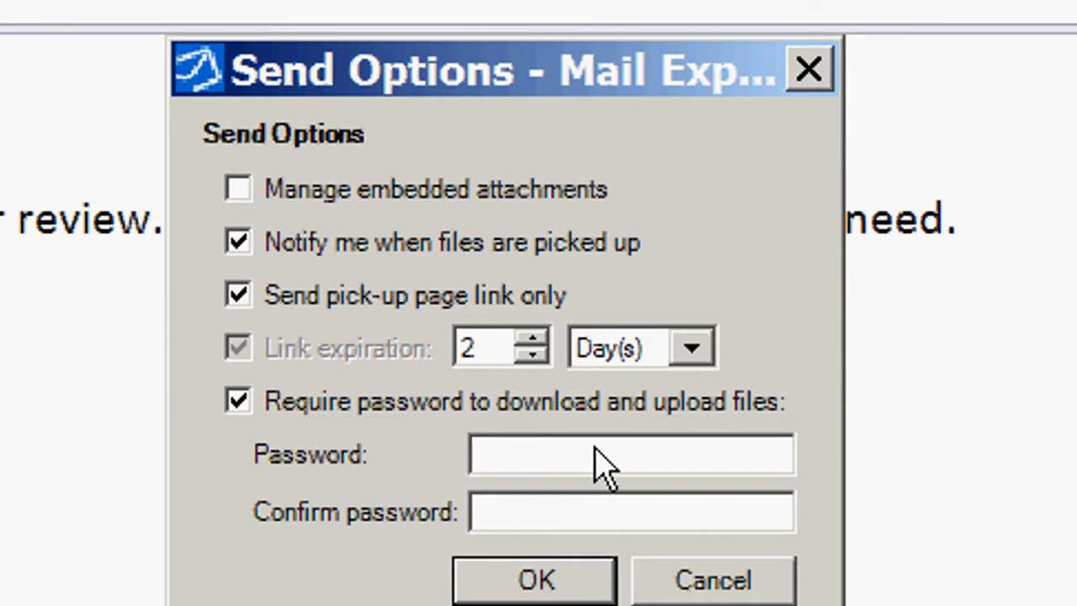
click(594, 447)
text(************)
key(Tab)
text(************)
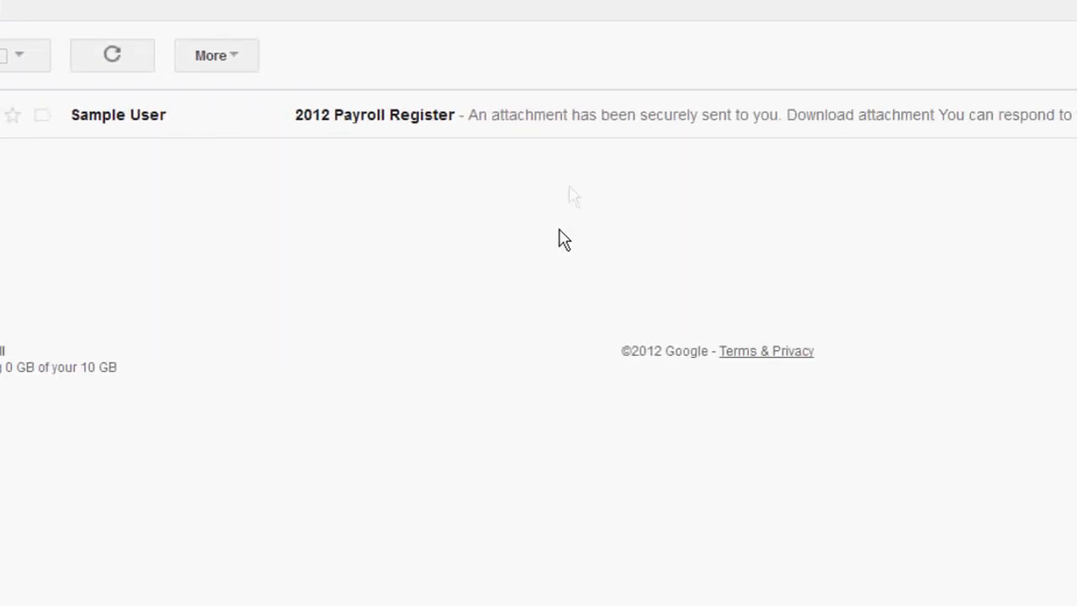
Open the 2012 Payroll Register message in Gmail, enter the file password in the Pick-Up Portal and download 2012 Payroll Register.xls.
click(569, 120)
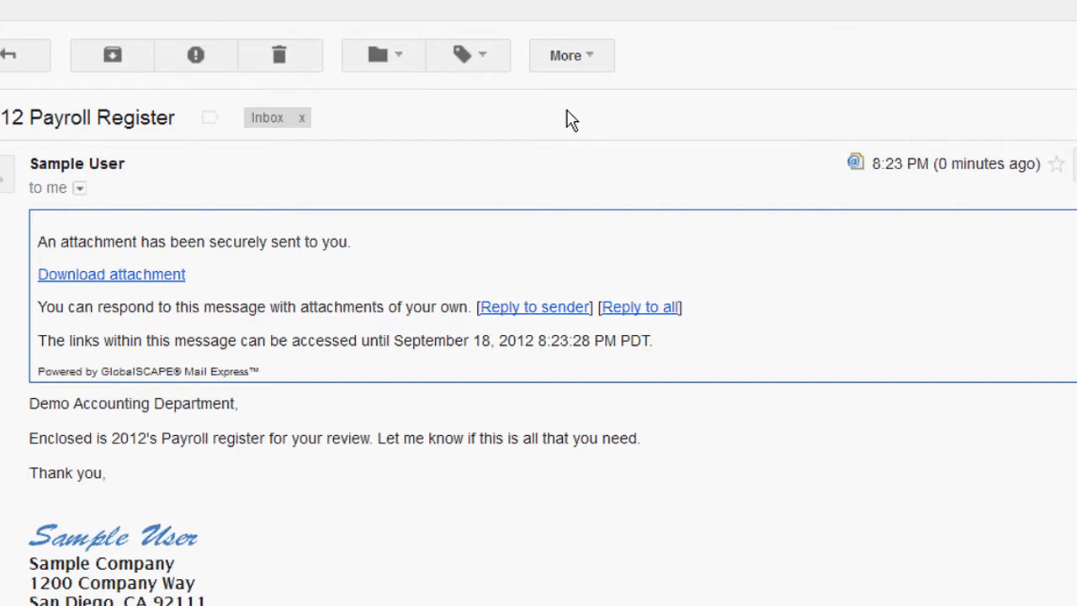
click(153, 278)
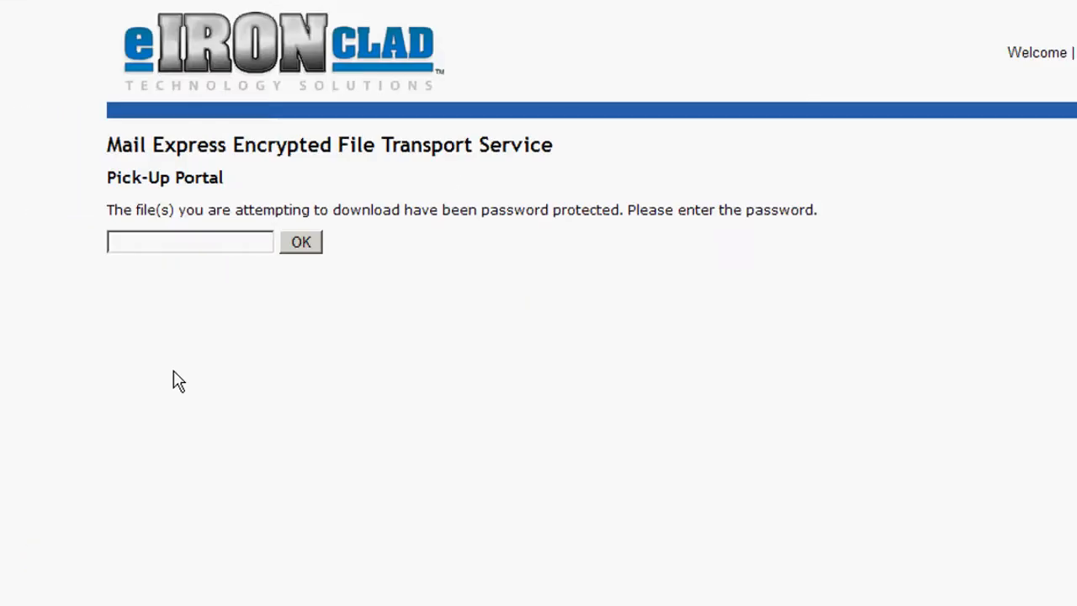
click(190, 252)
text(••••••••••)
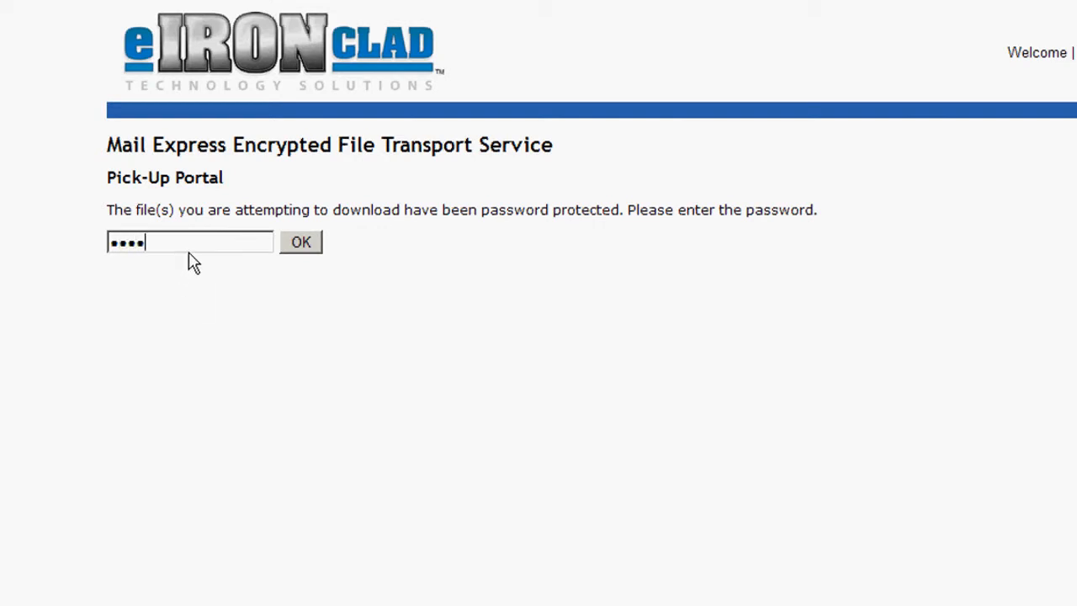
text(••)
click(291, 244)
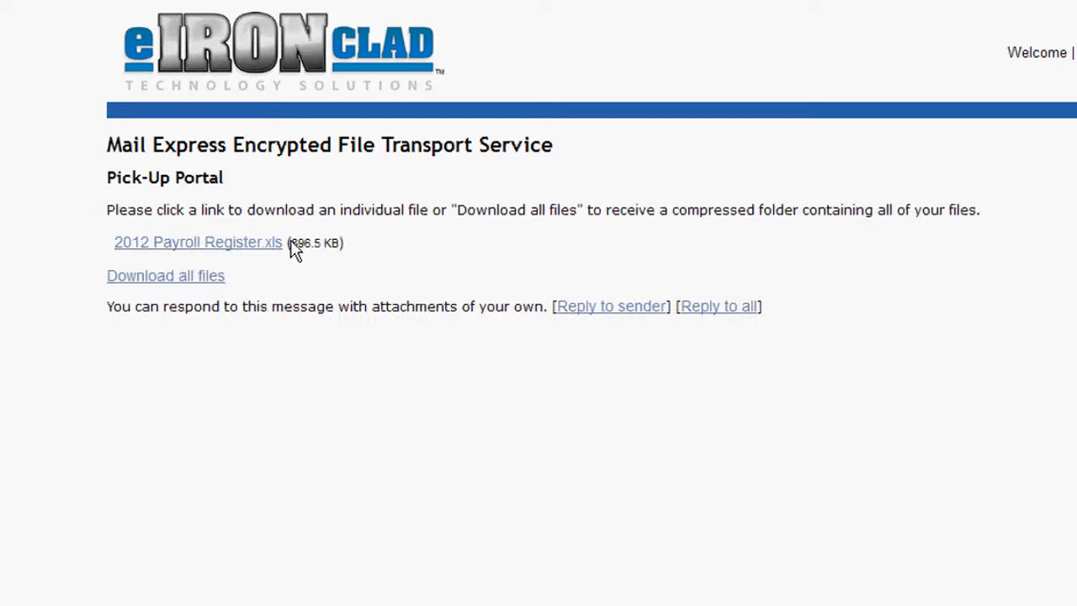
click(238, 251)
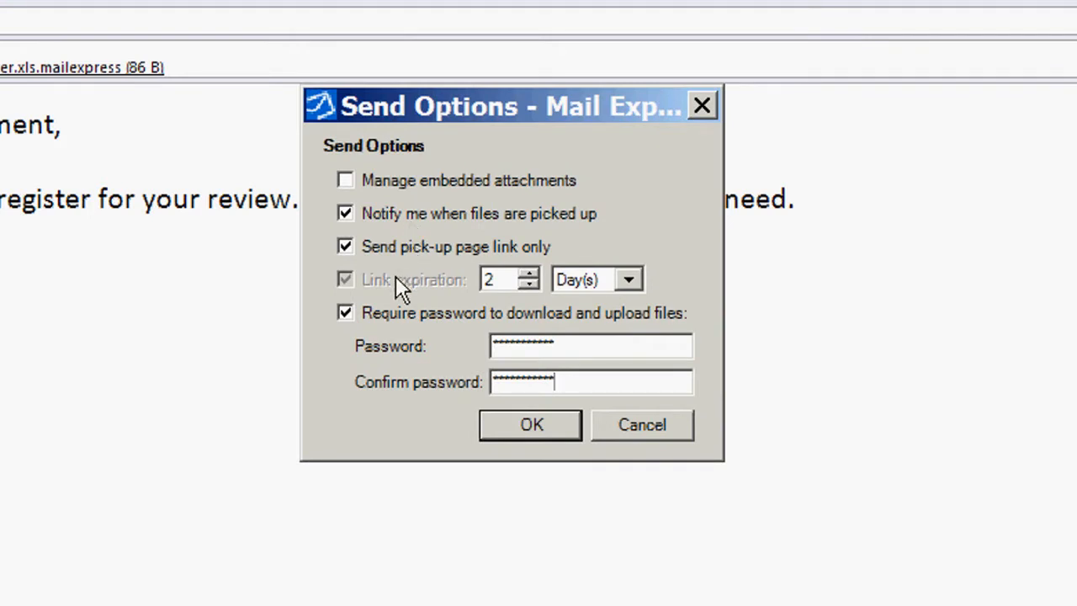
Set the Mail Express link expiration for the 2012 Payroll Register message to 2 hours and apply the send options.
click(599, 284)
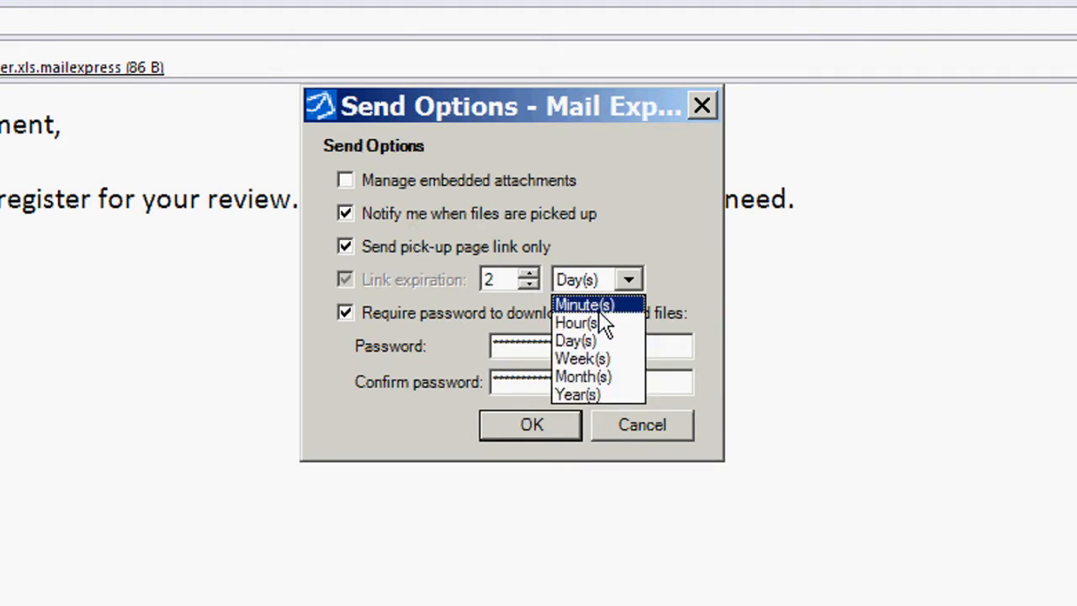
click(600, 322)
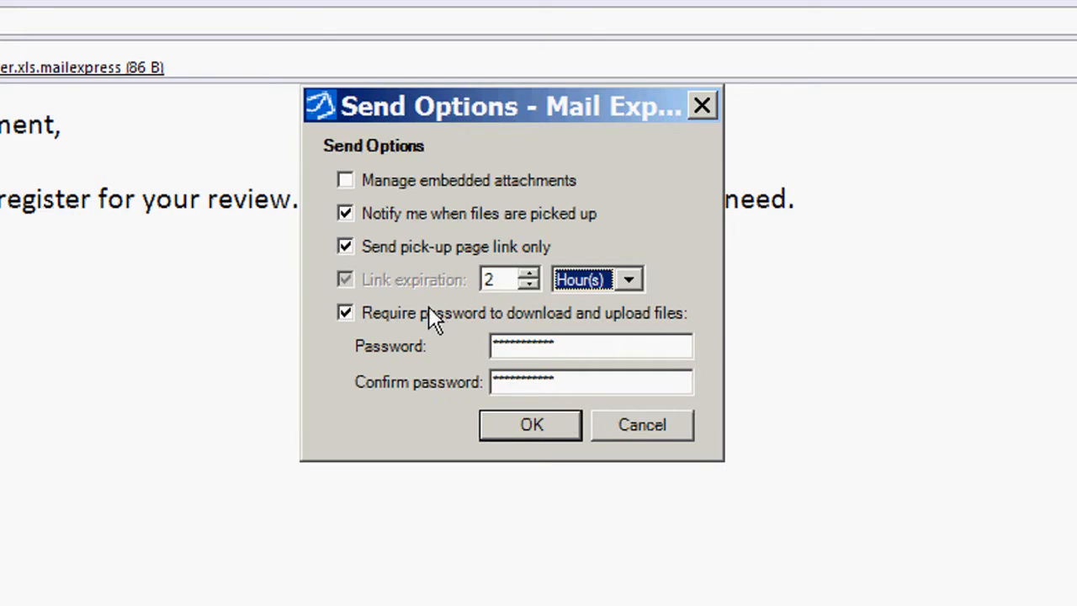
mouse_move(429, 308)
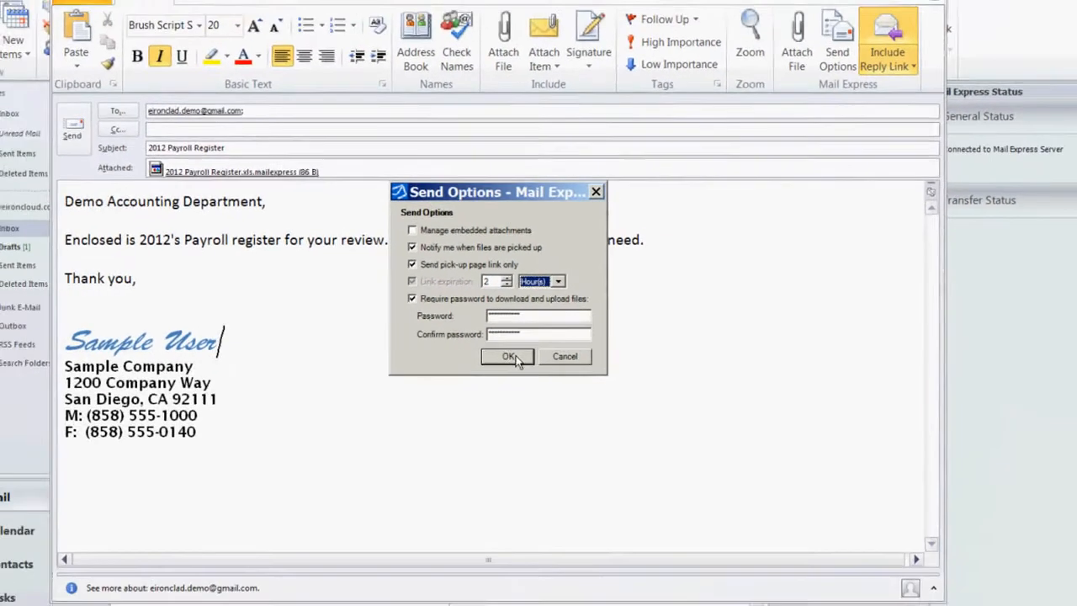
click(508, 357)
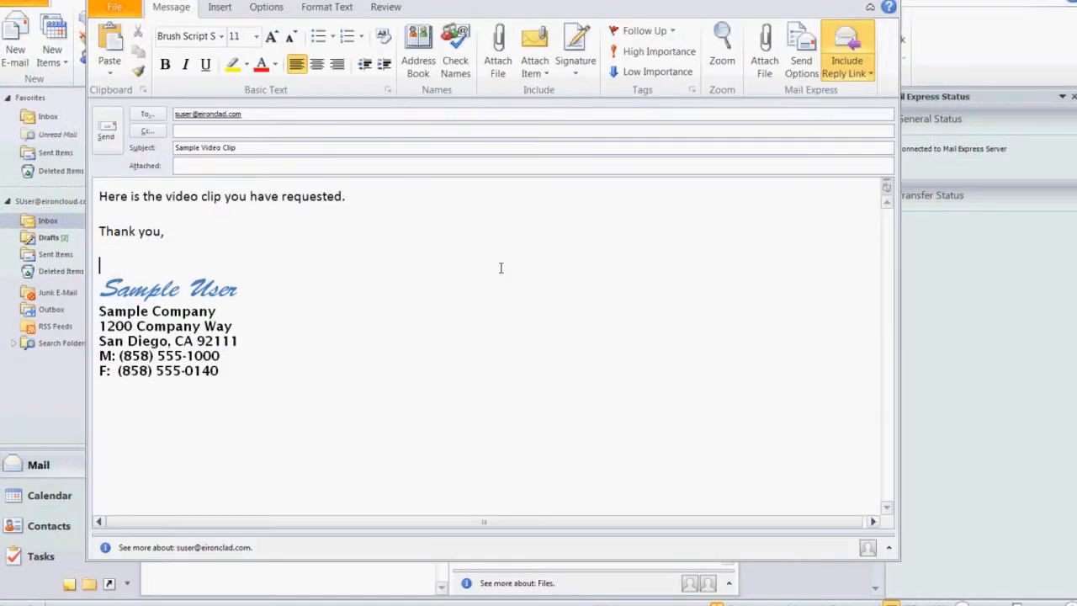
Try to attach 7MB Video Clip.avi to the Sample Video Clip message with Outlook's own Attach File command.
click(505, 55)
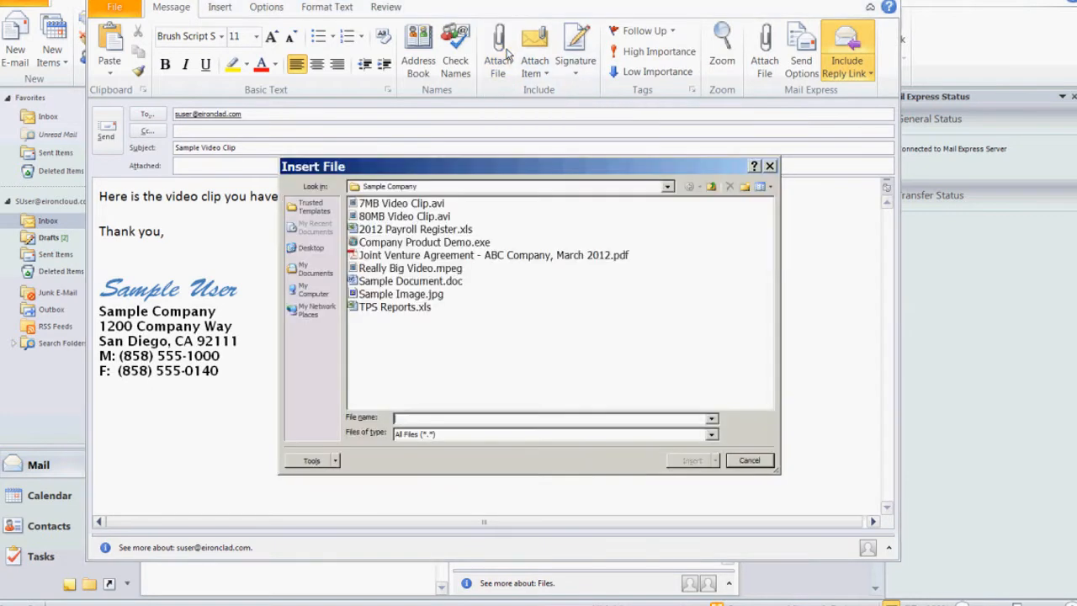
click(436, 207)
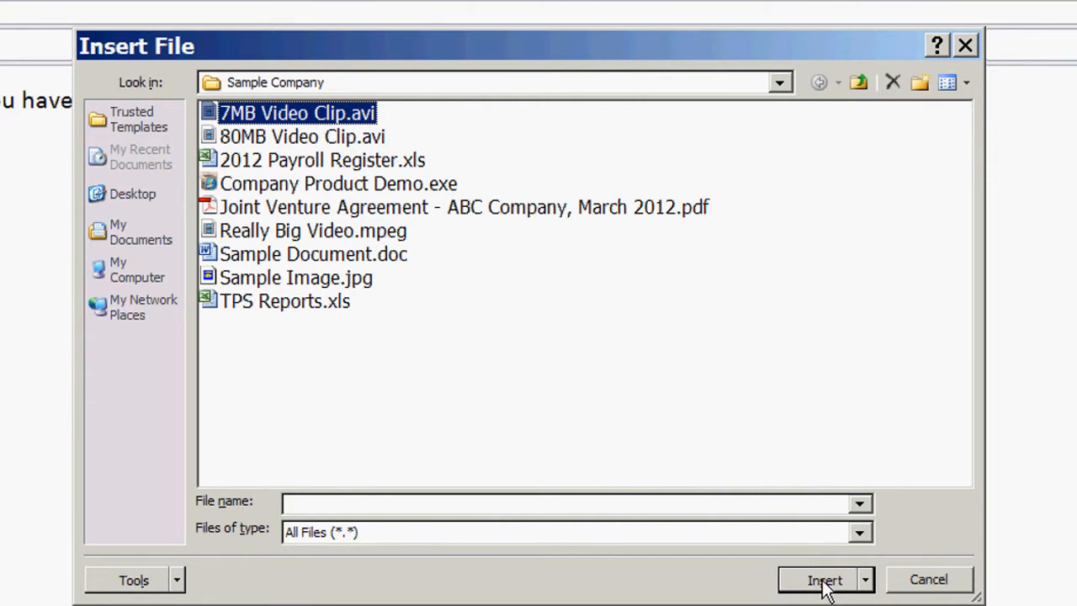
click(824, 580)
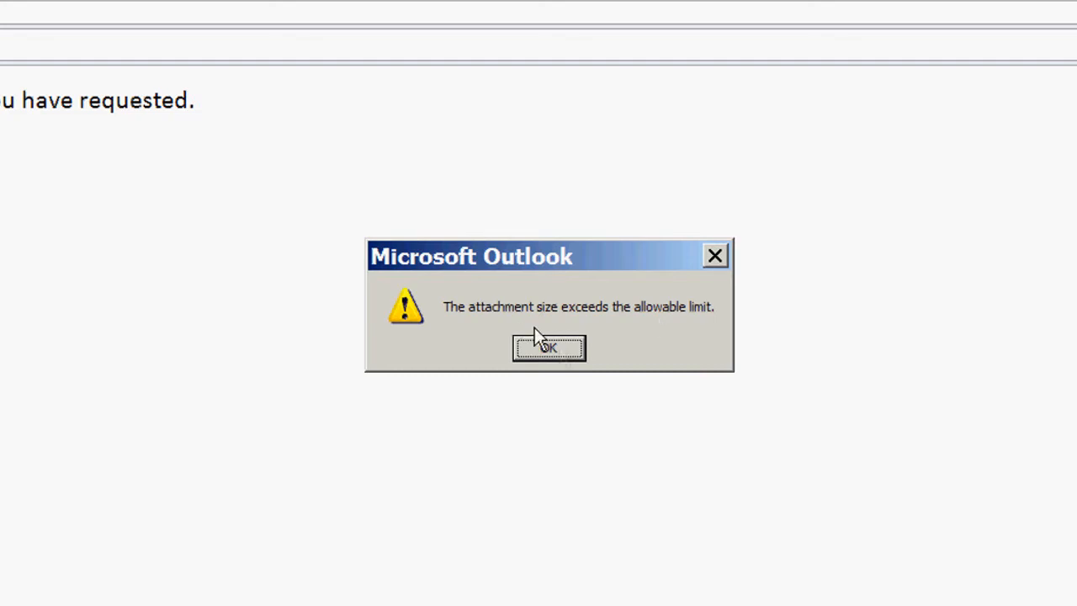
click(564, 352)
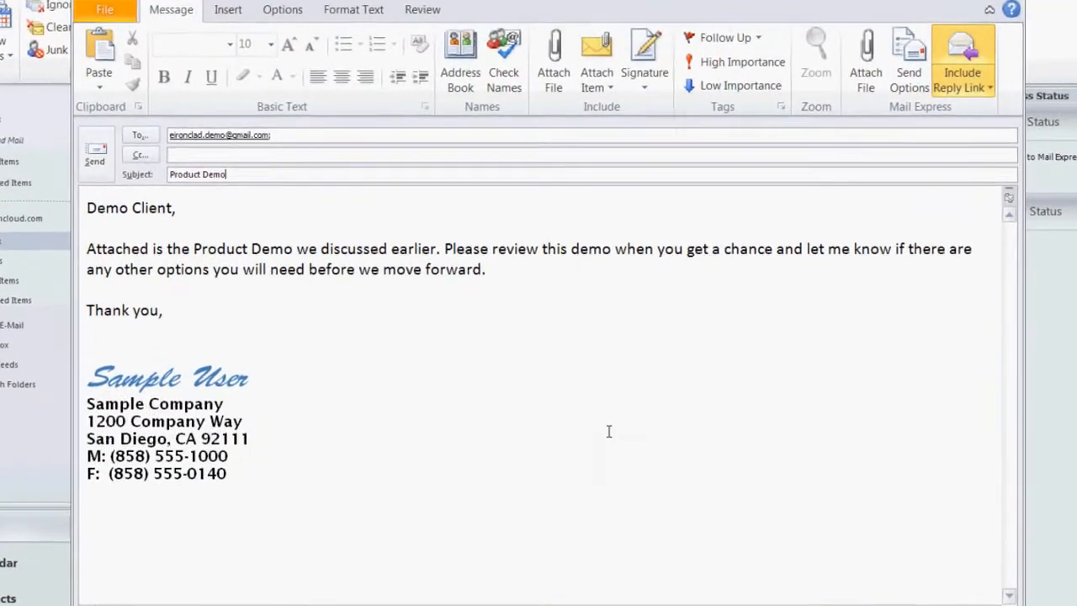
Attach Company Product Demo.exe to the Product Demo message with Outlook's own Attach File command and agree to send the potentially unsafe attachment.
click(564, 71)
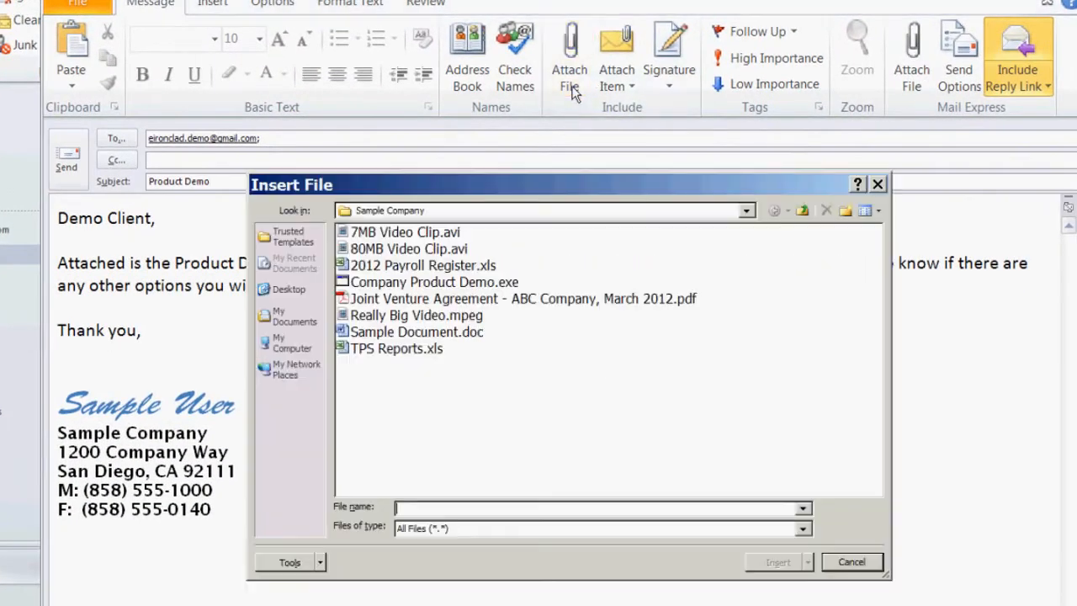
click(445, 286)
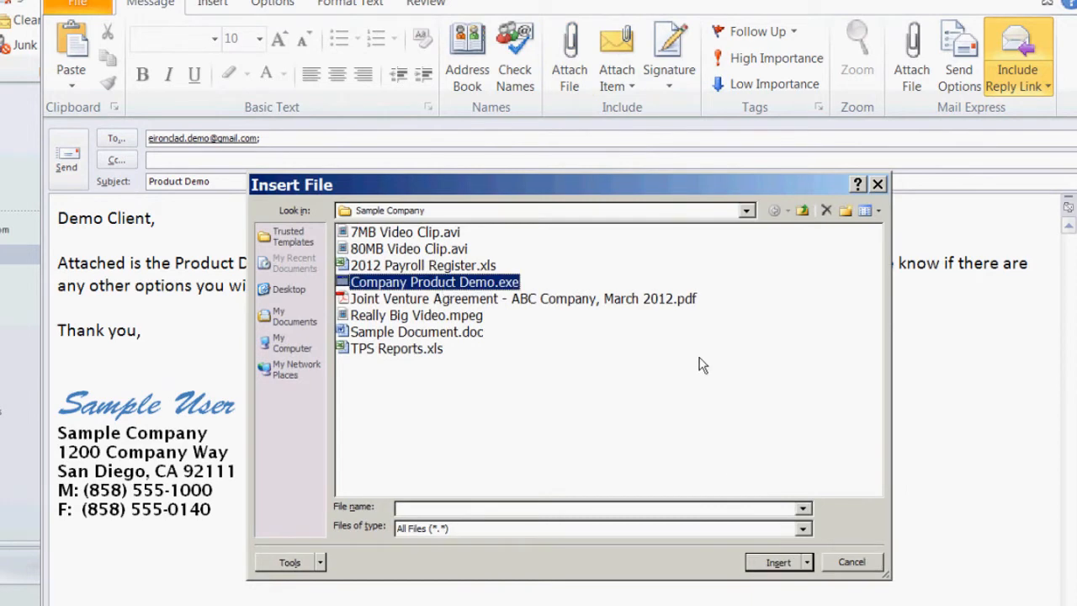
click(769, 563)
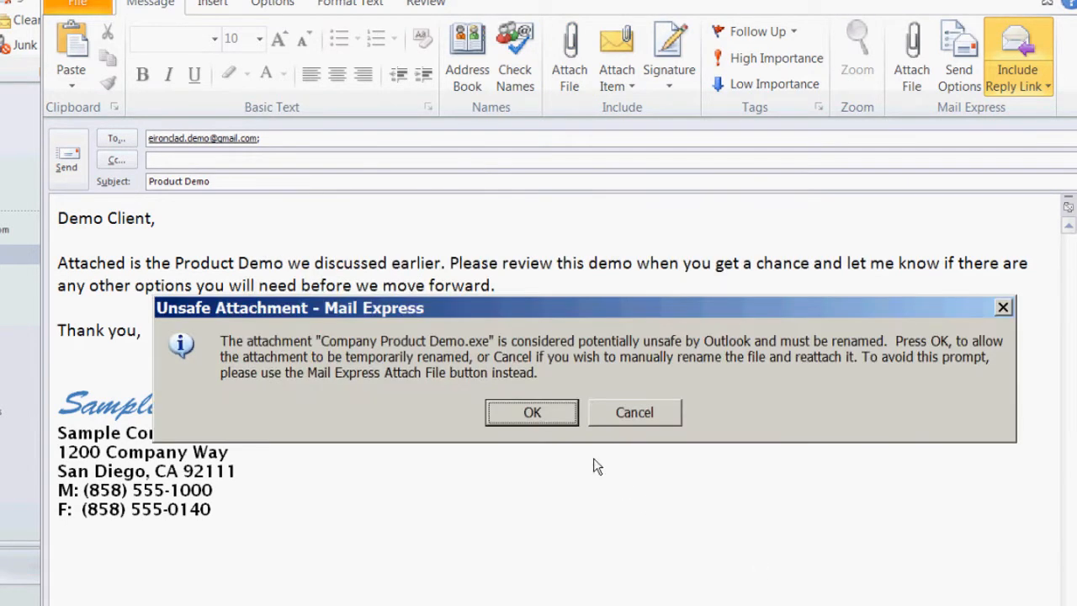
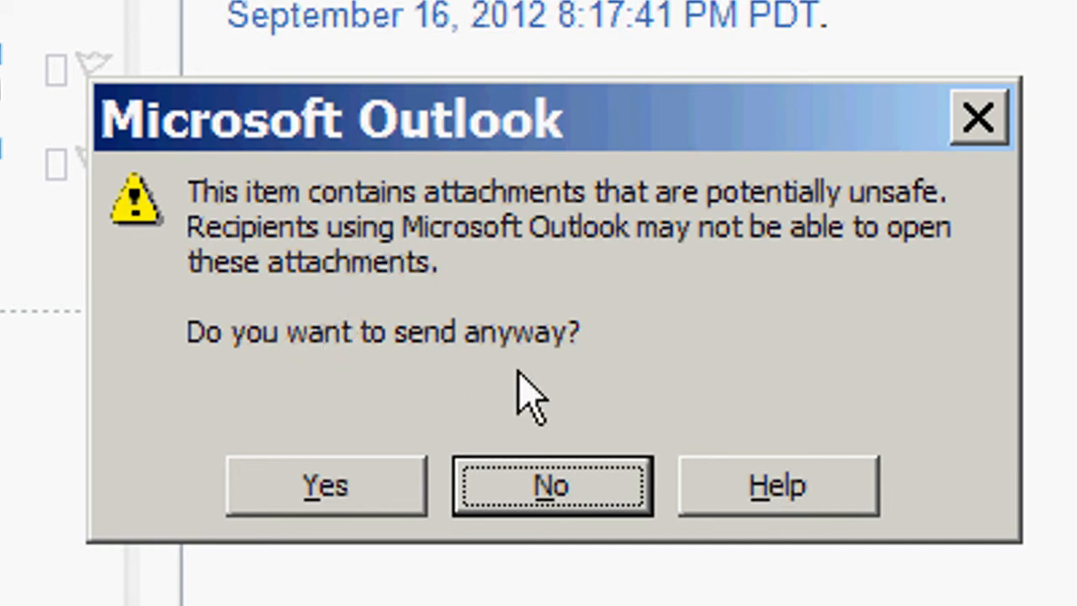
click(352, 492)
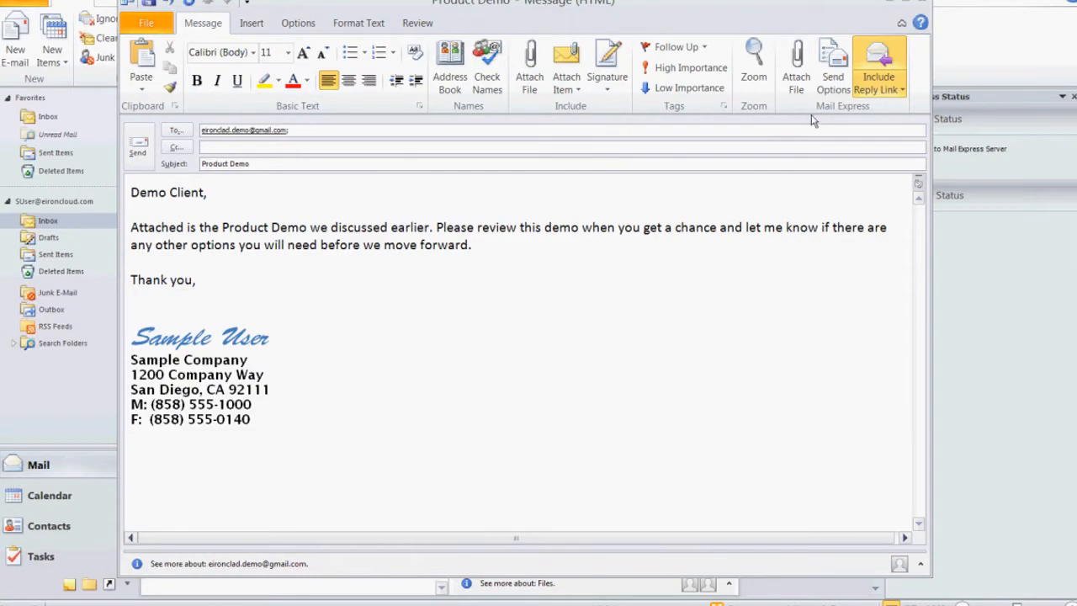
Attach Company Product Demo.exe to the Product Demo message with the Mail Express Attach File command and send the message.
click(795, 72)
click(557, 180)
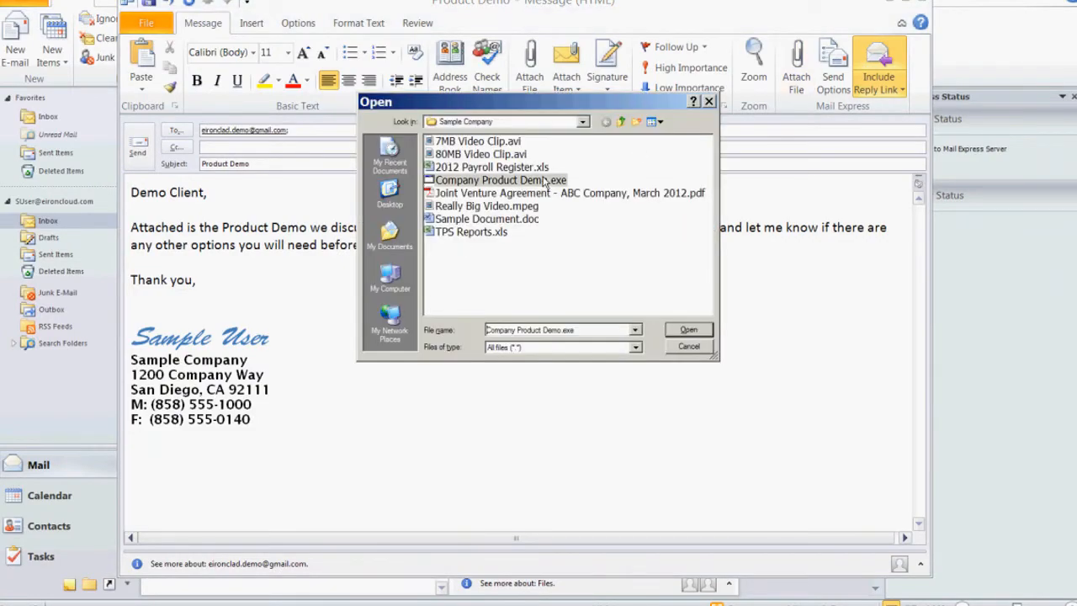
click(688, 329)
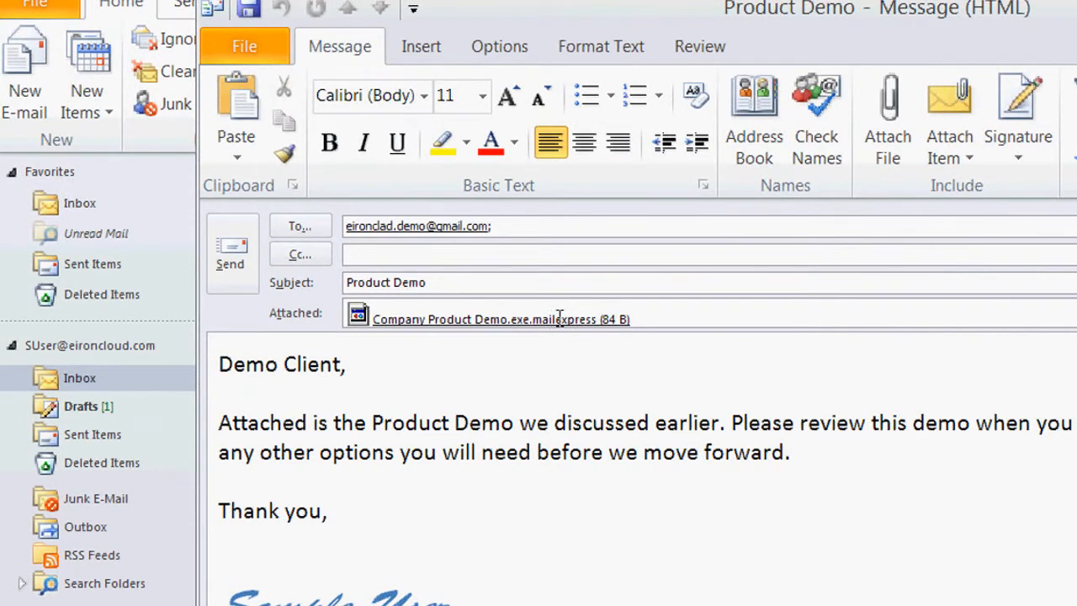
click(225, 259)
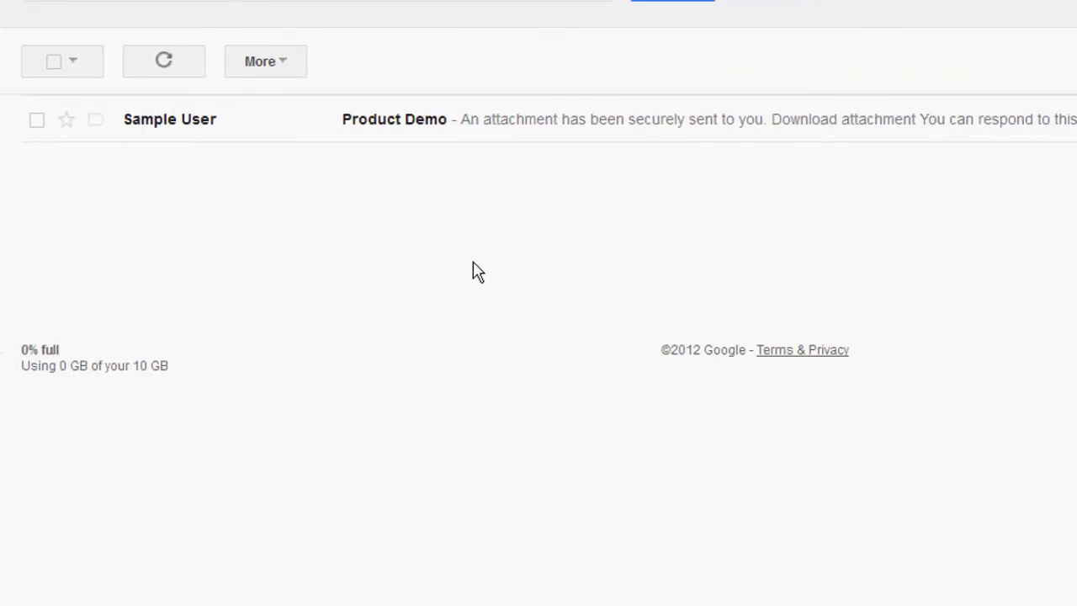
Open the Product Demo message in Gmail and download Company Product Demo.exe from the Mail Express Pick-Up Portal.
click(521, 128)
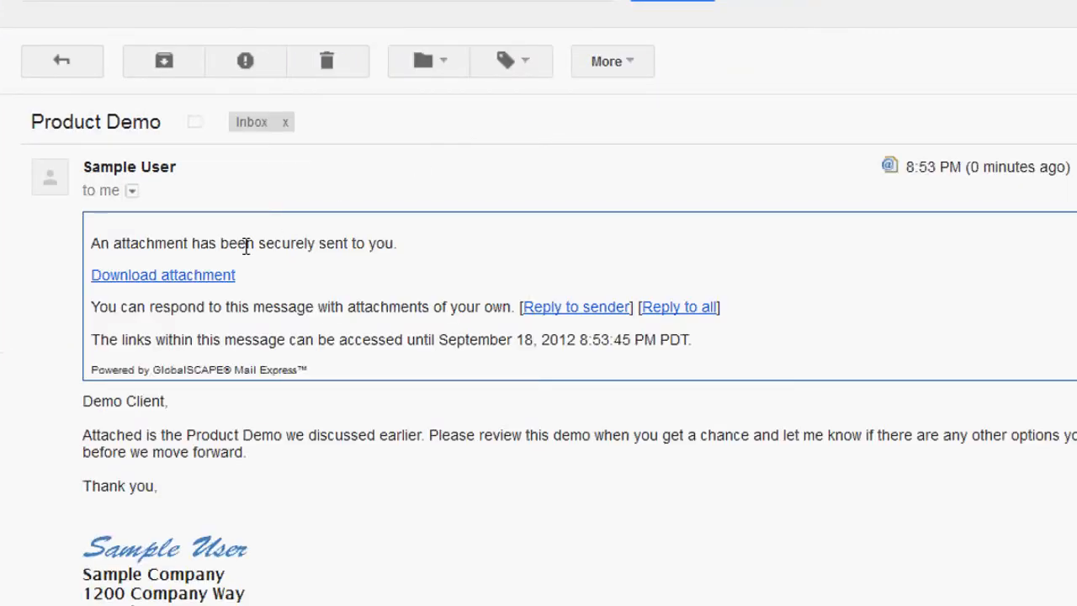
click(212, 275)
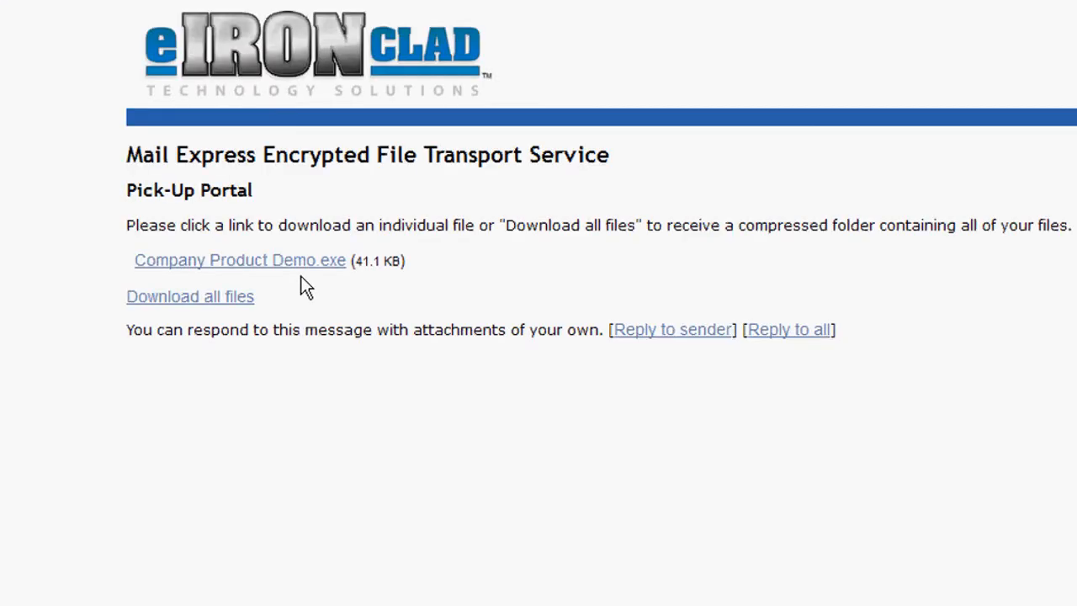
click(298, 262)
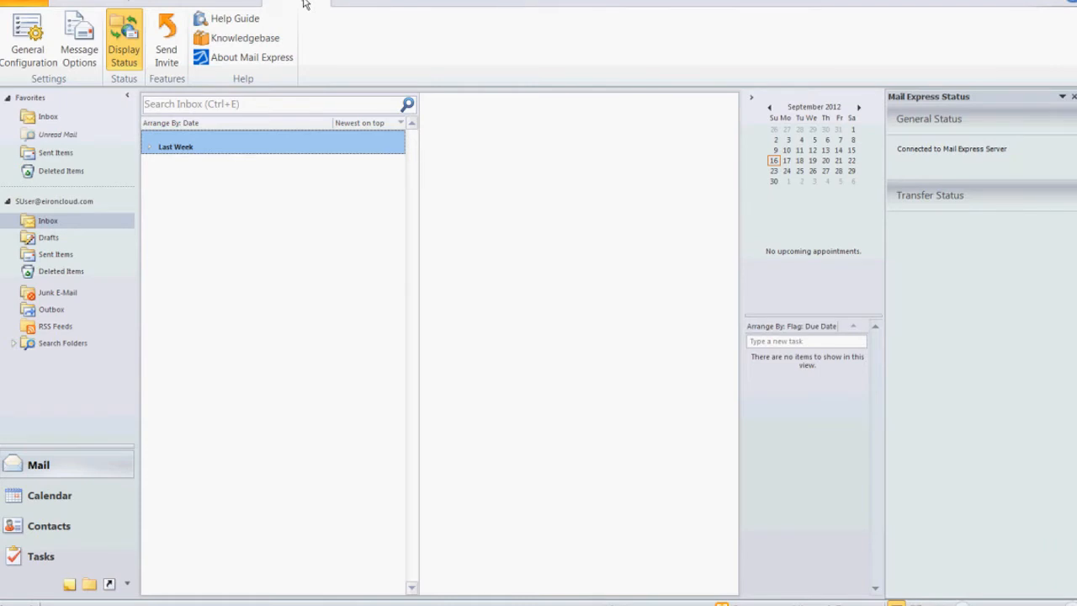
Send a Mail Express Secure Drop-Off account invitation from Outlook and follow its activation link in the recipient's Gmail inbox.
click(171, 47)
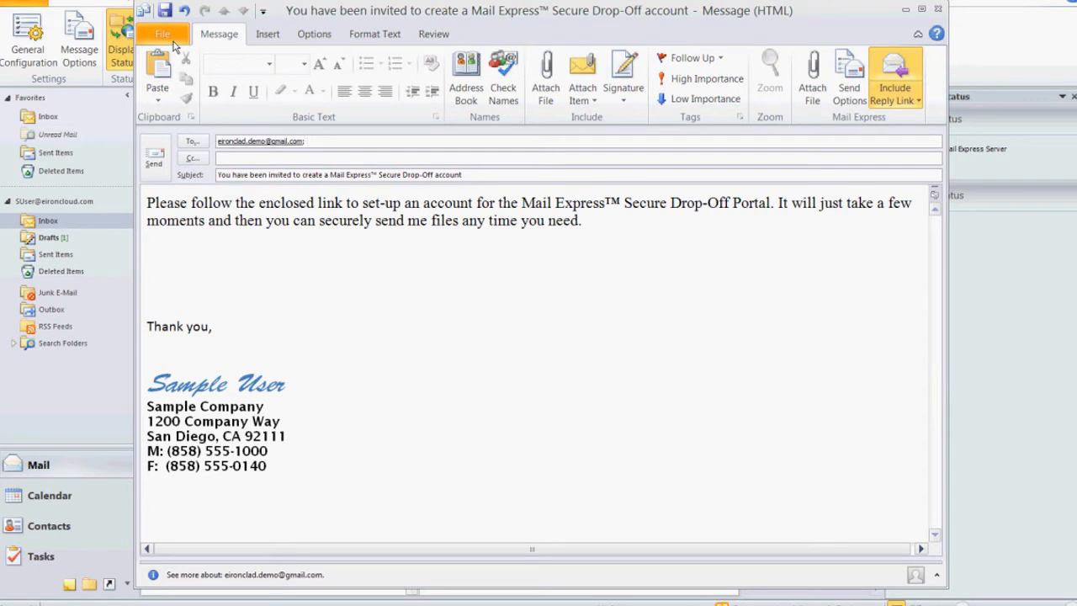
click(157, 155)
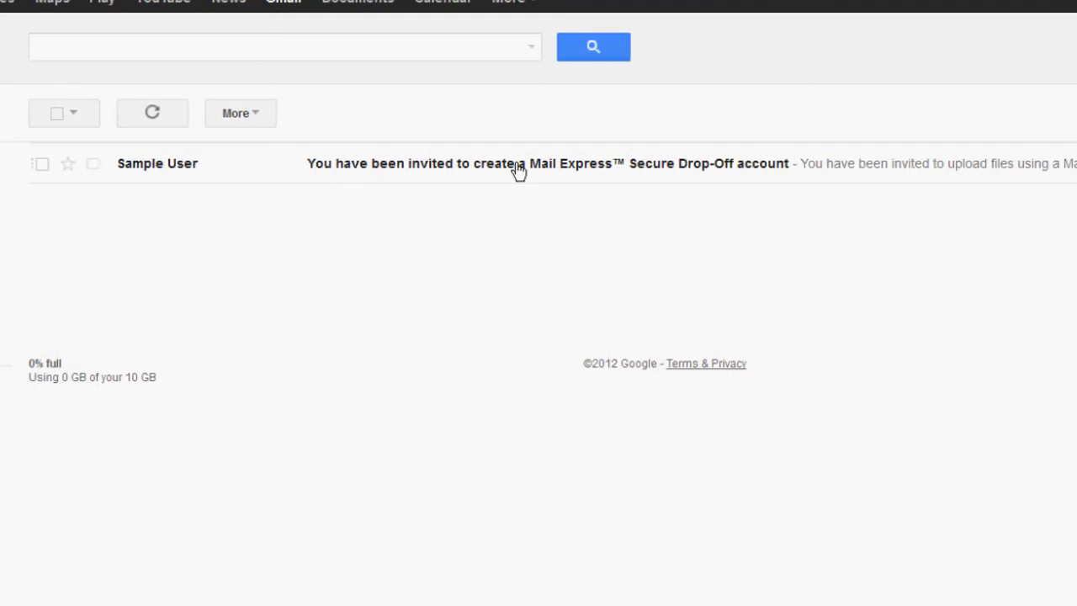
click(518, 171)
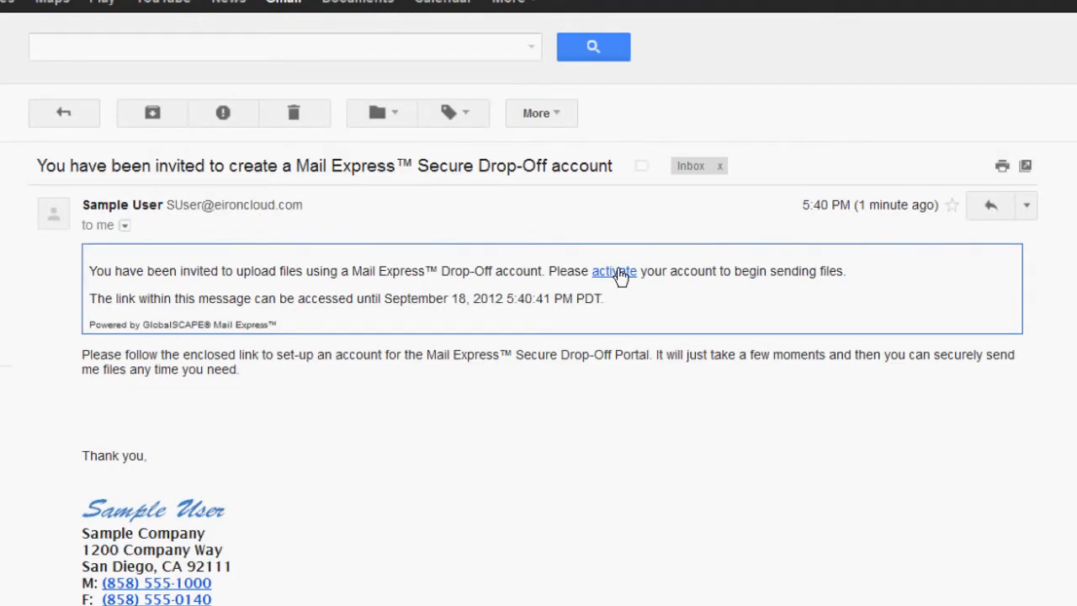
click(614, 271)
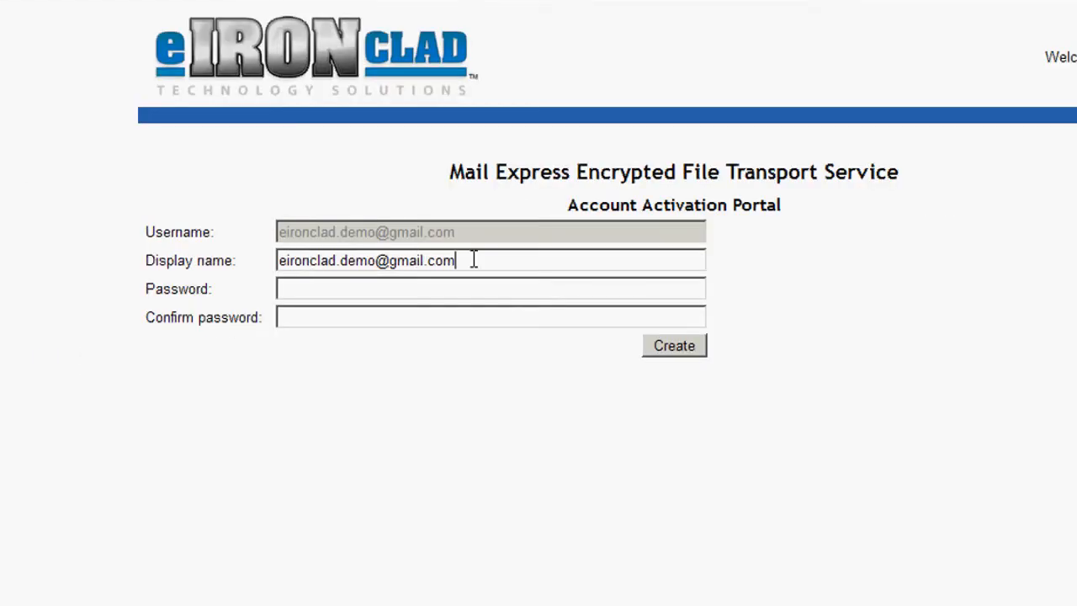
Create the Drop-Off account with the display name Demo User, entering and confirming the account password.
drag(474, 258, 241, 261)
text(Demo User)
key(Tab)
text(********)
key(Tab)
text(********)
click(674, 345)
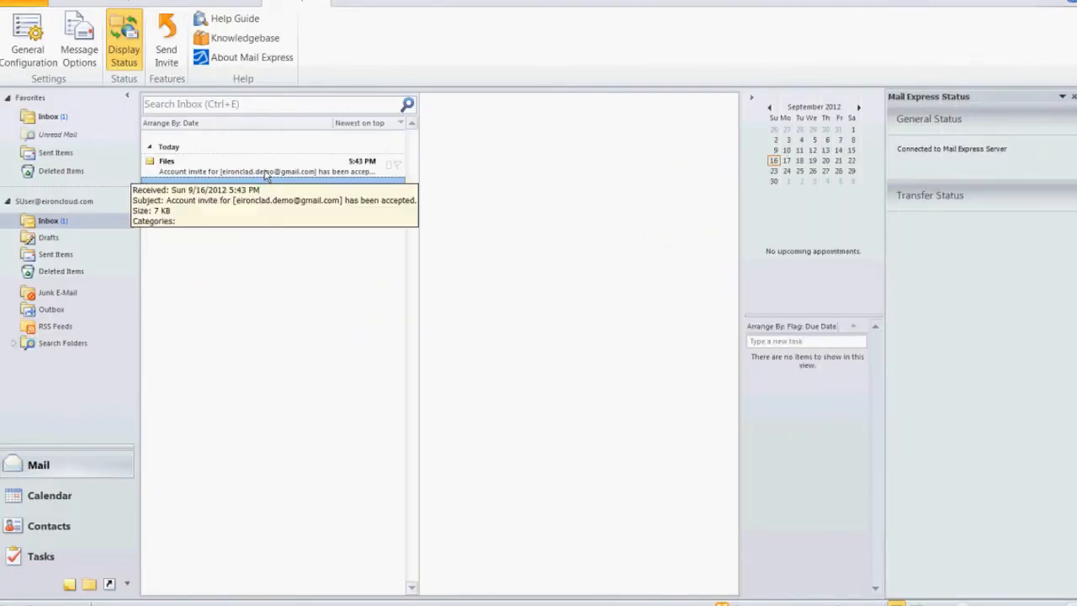
View the accepted-invite notice in Outlook and open the Drop-Off Portal from the Successful Account Activation message in Gmail.
click(266, 173)
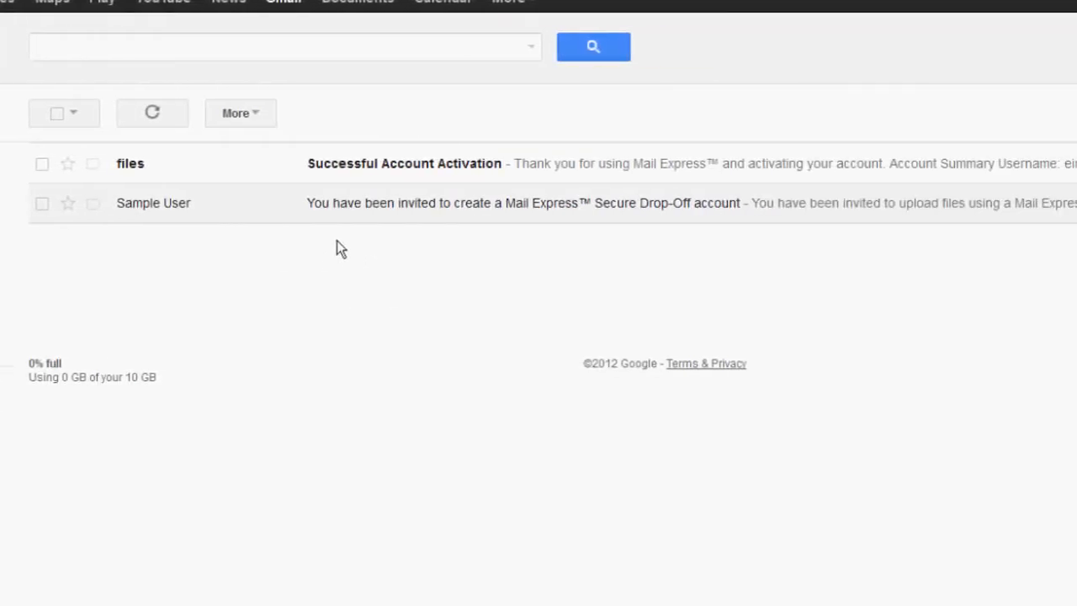
click(584, 179)
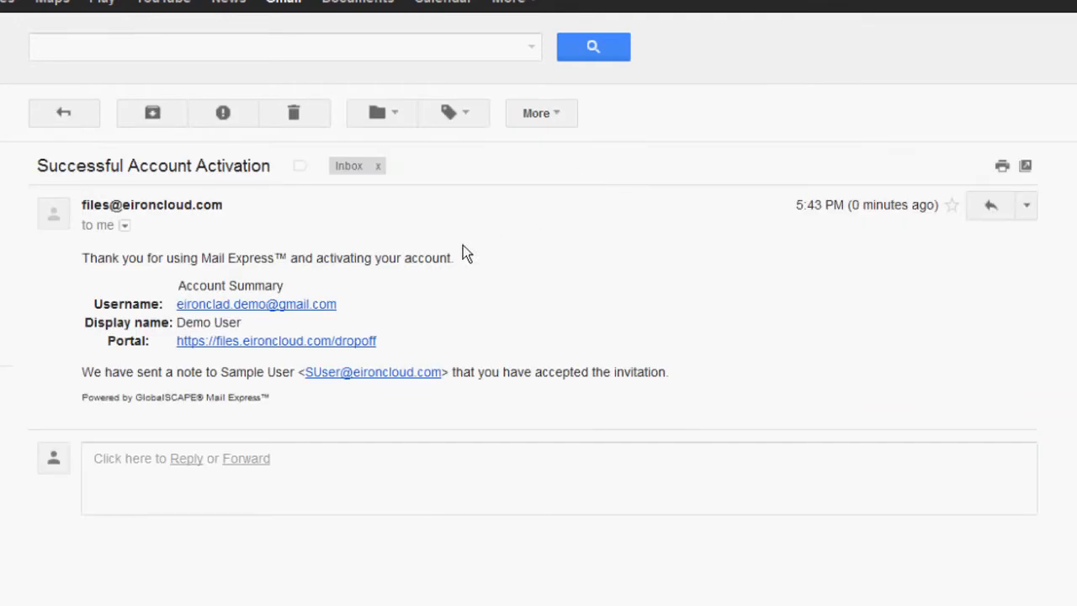
click(372, 341)
click(627, 350)
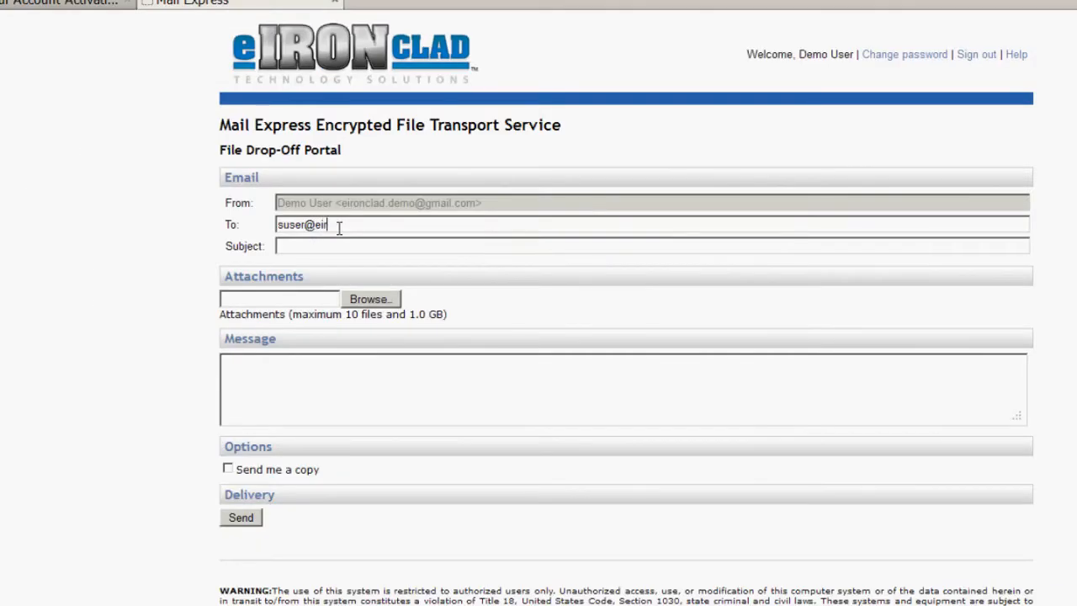
Fill in the recipient's e-mail and the subject TPS Reports in the File Drop-Off Portal, and attach TPS Reports.xls.
text(oncloud.com)
key(Tab)
text(TPS Reports)
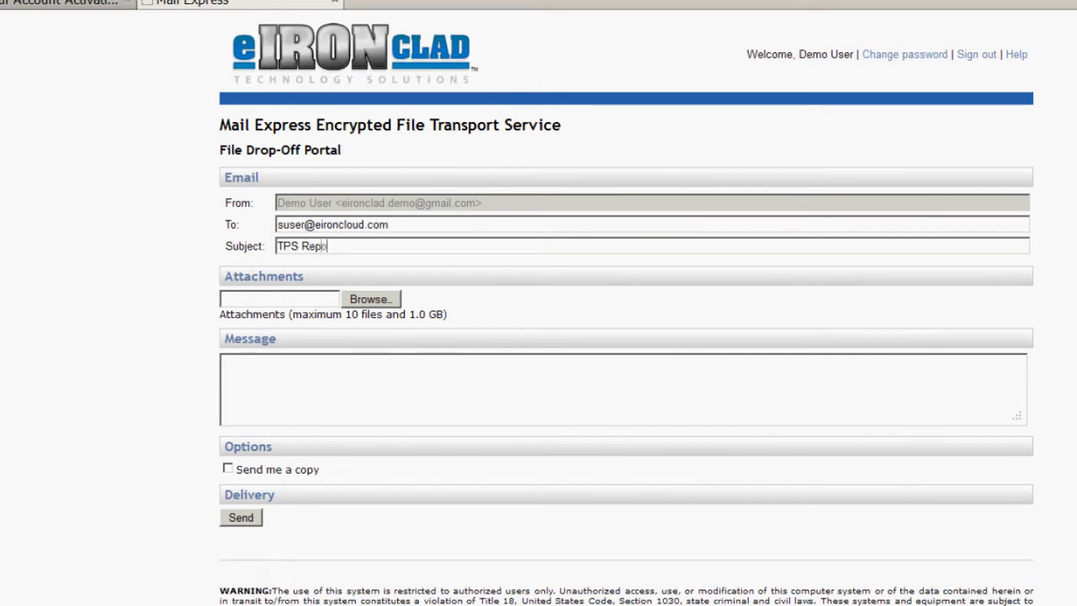
click(370, 298)
click(108, 69)
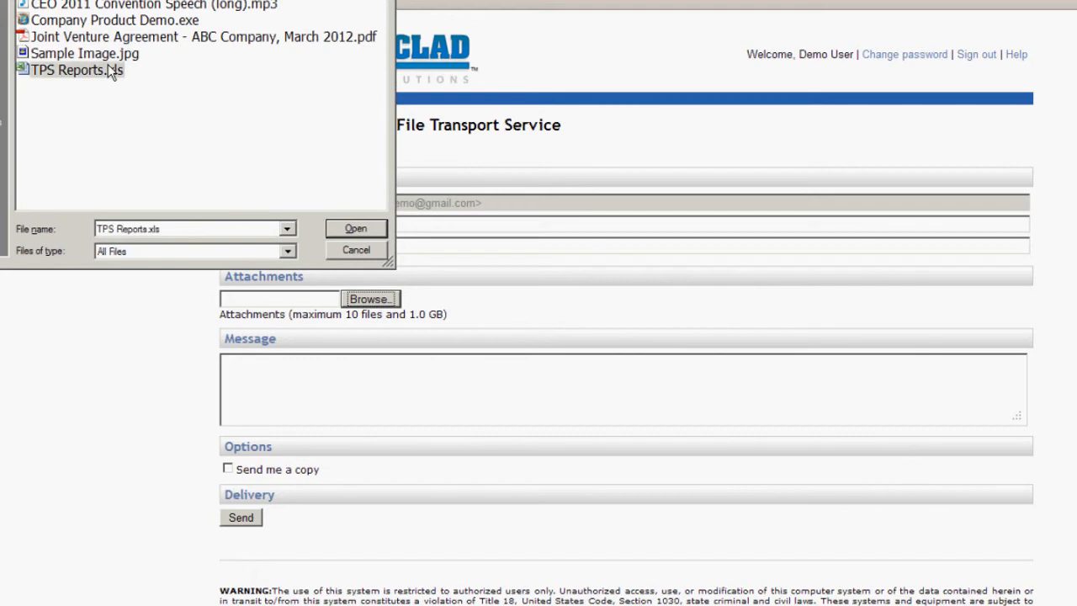
click(336, 229)
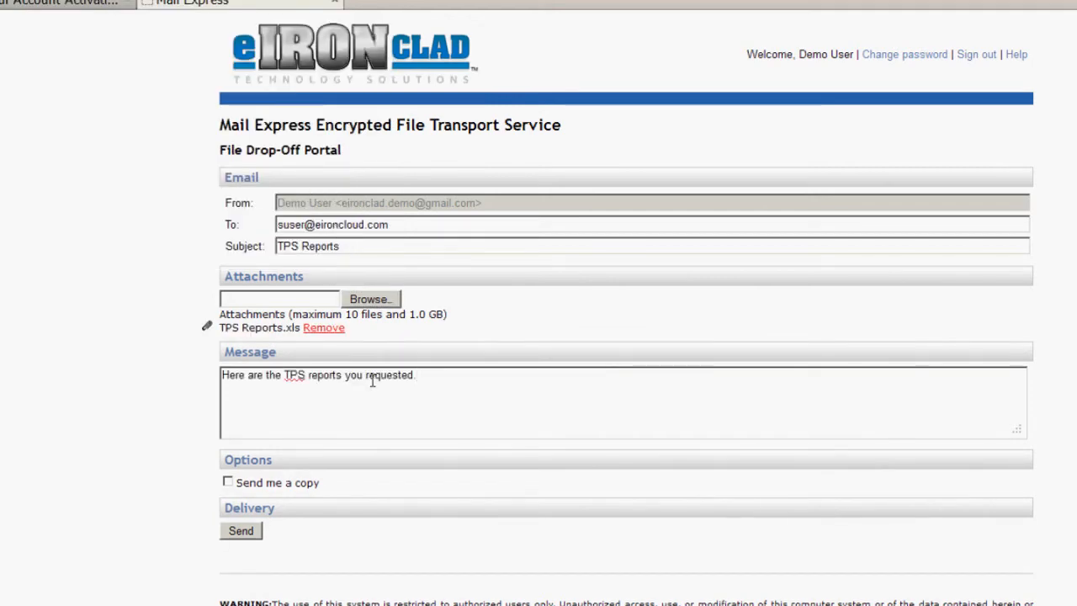
Send the TPS Reports message from the File Drop-Off Portal and select the delivered TPS Reports message in the Outlook inbox.
click(252, 530)
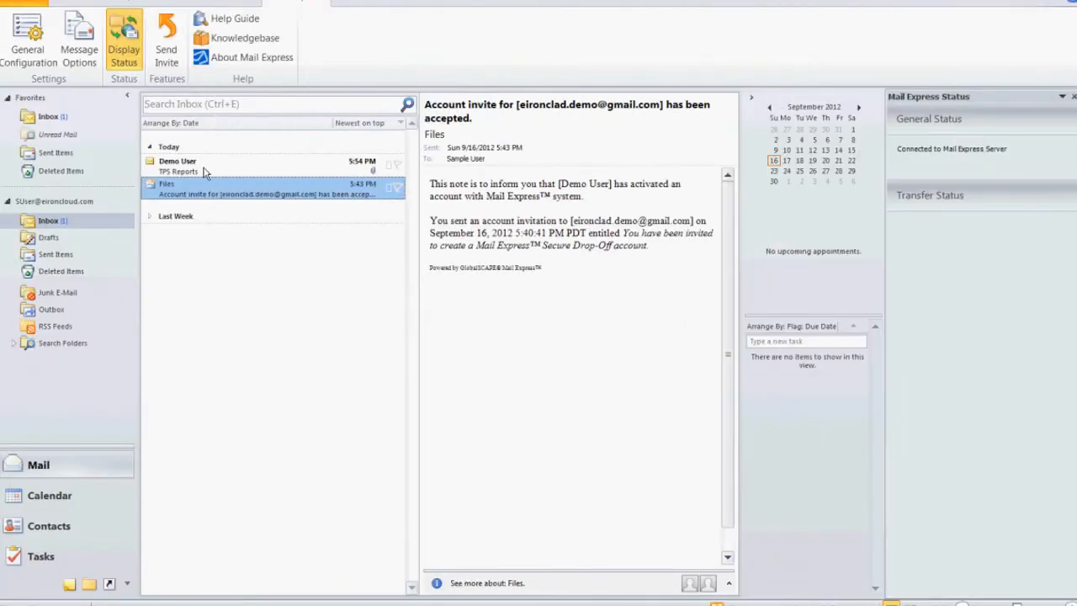
click(203, 173)
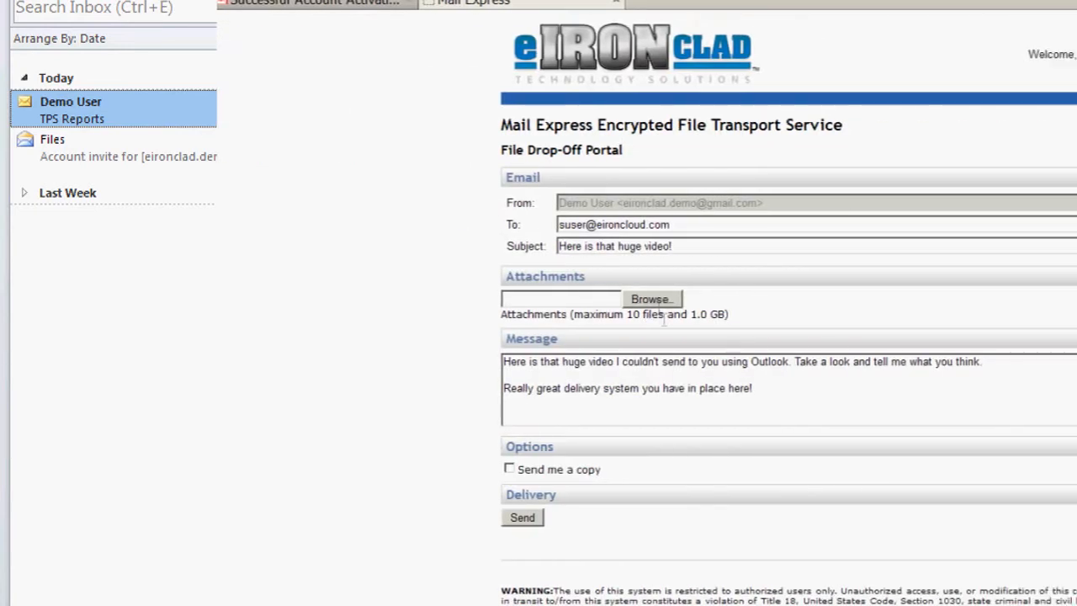
Attach Really Big Video.mpeg to the "Here is that huge video!" message in the File Drop-Off Portal and send it.
click(370, 299)
click(126, 53)
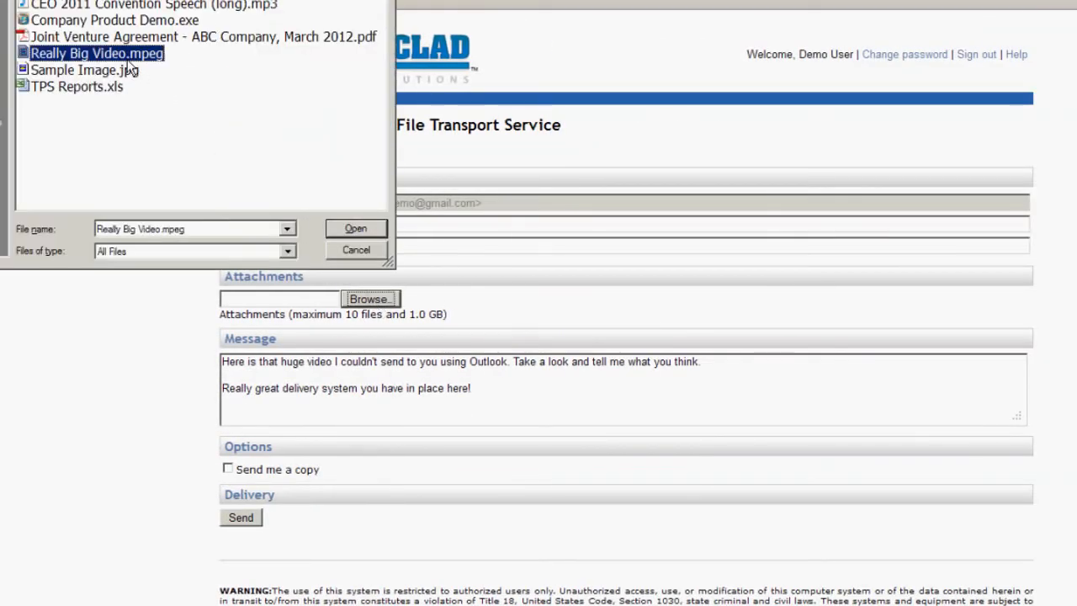
click(353, 227)
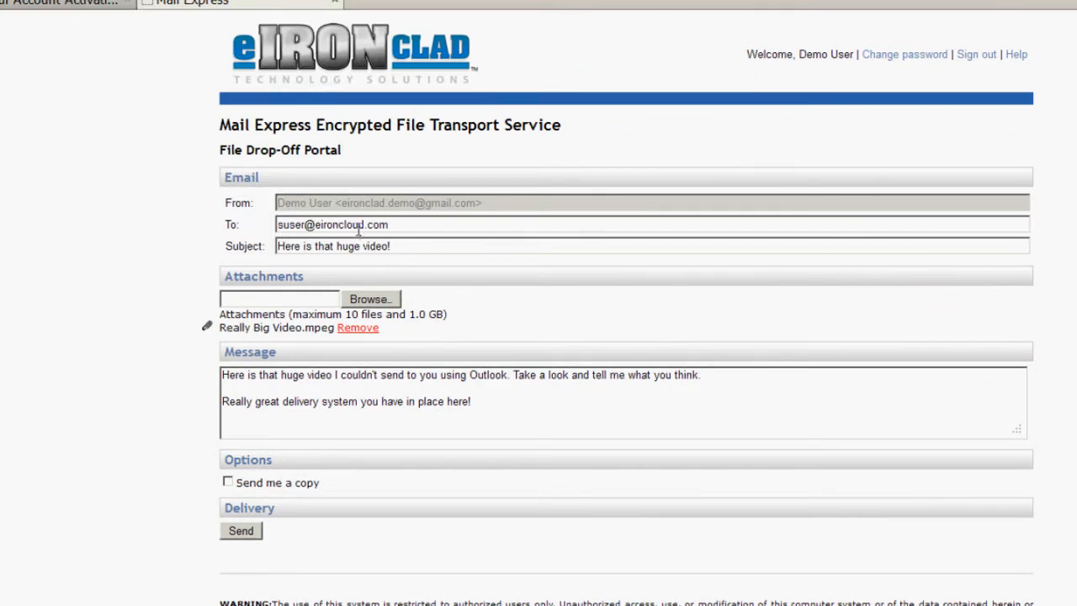
click(244, 530)
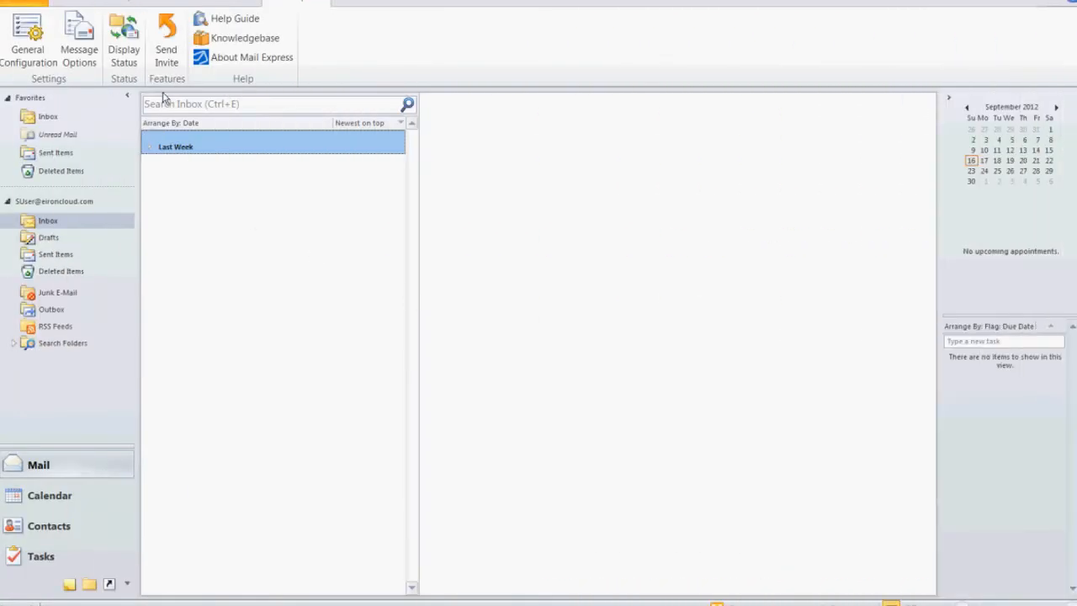
Display the Mail Express status in Outlook and open the add-in's General Configuration.
click(124, 52)
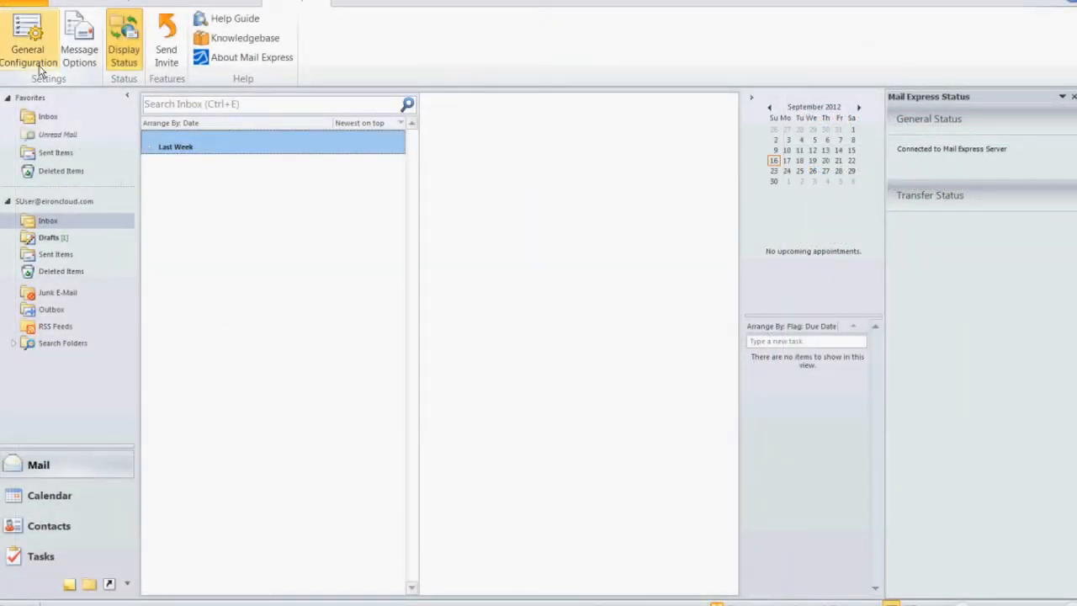
click(39, 72)
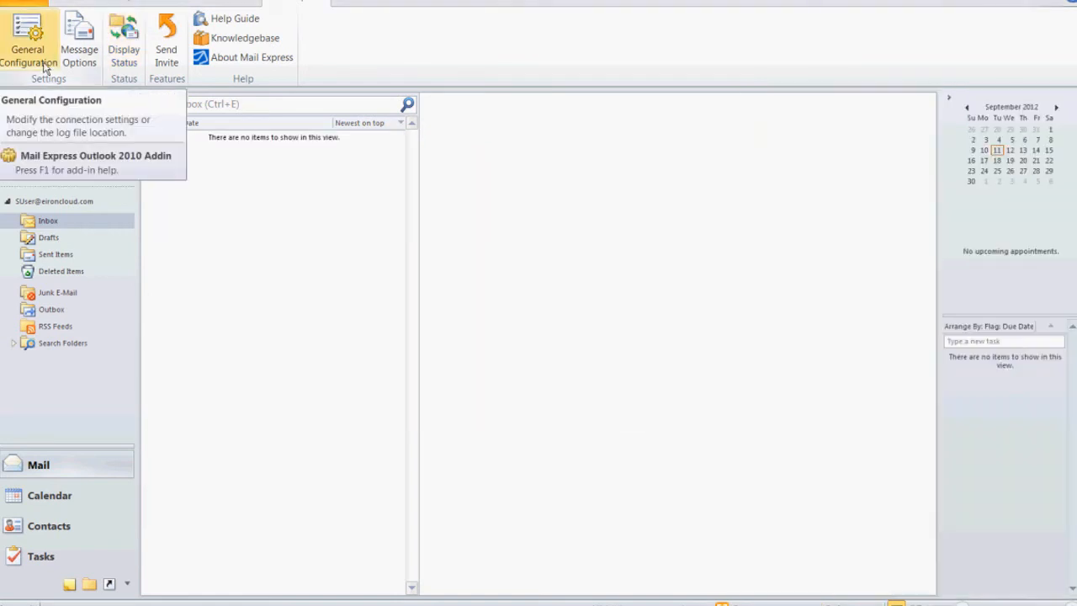
Set the Mail Express message options to manage attachments based on a policy, and enable the total file size rule.
click(73, 56)
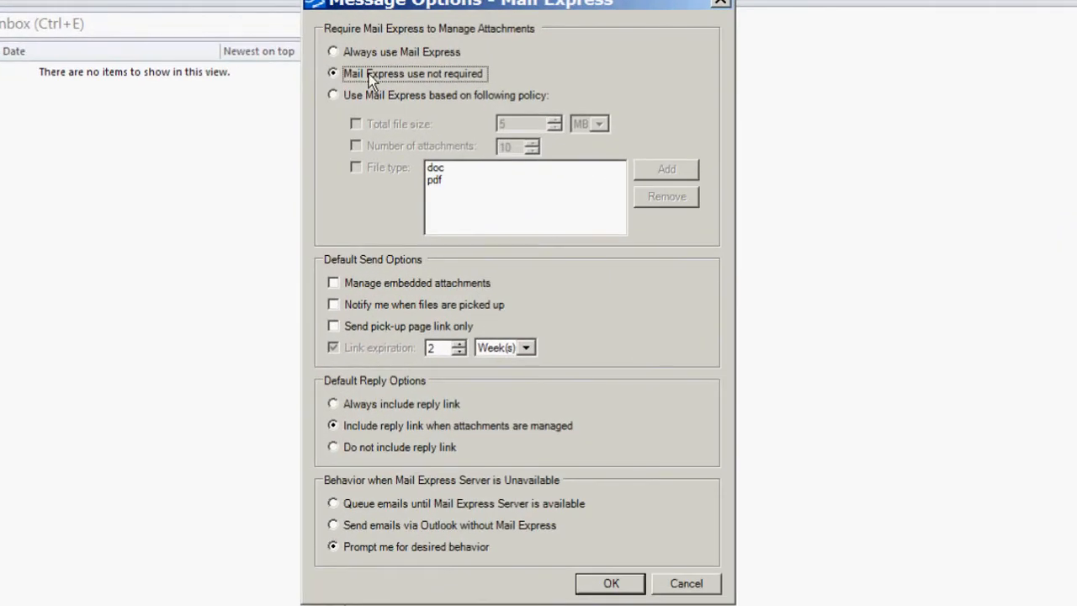
click(377, 95)
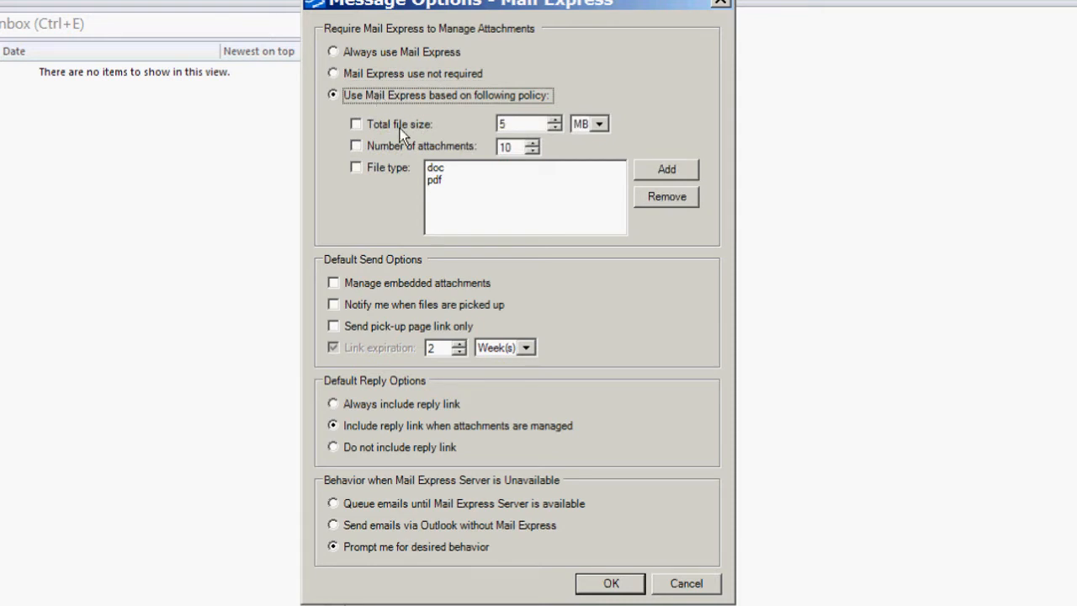
click(400, 126)
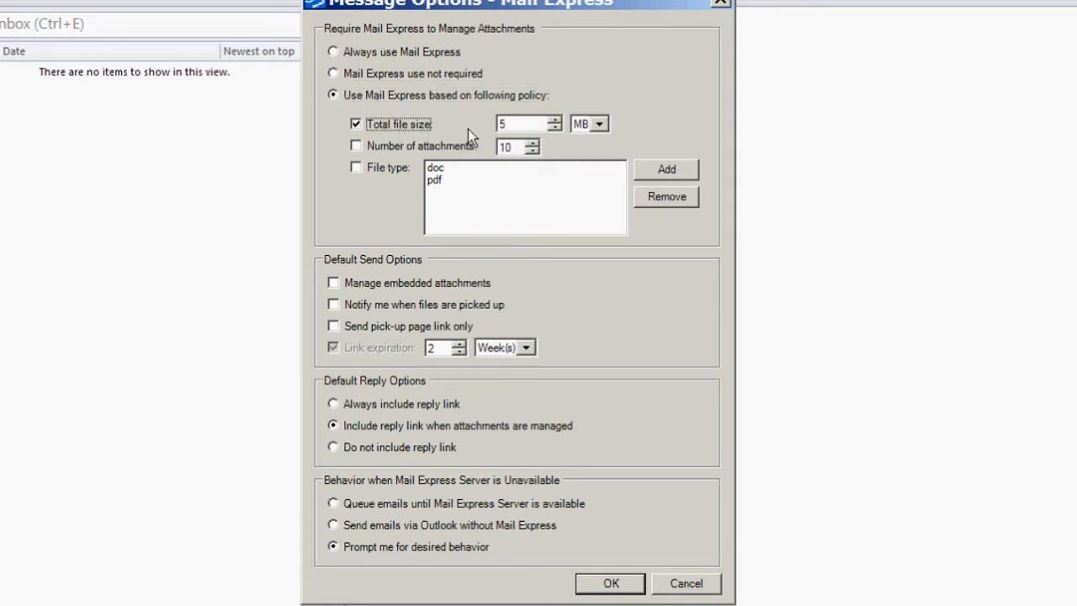
Try a total file size limit of 1 MB, look at the available size units and restore the limit to 5 MB.
double_click(508, 126)
click(555, 127)
click(554, 128)
click(555, 128)
click(554, 128)
click(599, 125)
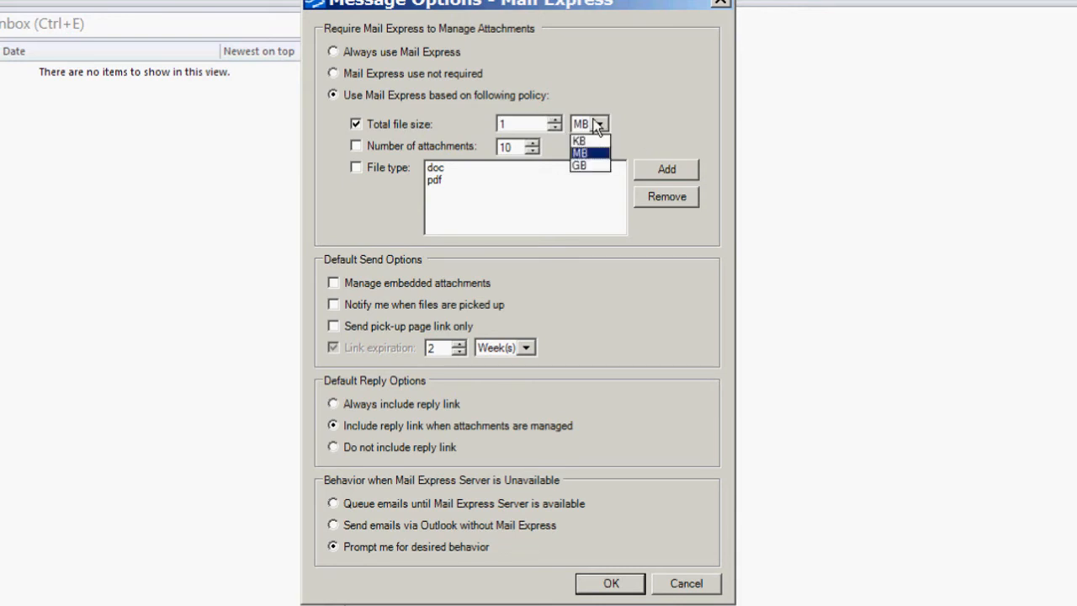
click(593, 128)
click(589, 149)
double_click(499, 122)
Enable the number of attachments and file type rules in the policy, and add exe to the file types.
click(443, 146)
click(362, 166)
click(464, 183)
click(443, 169)
click(446, 181)
click(644, 169)
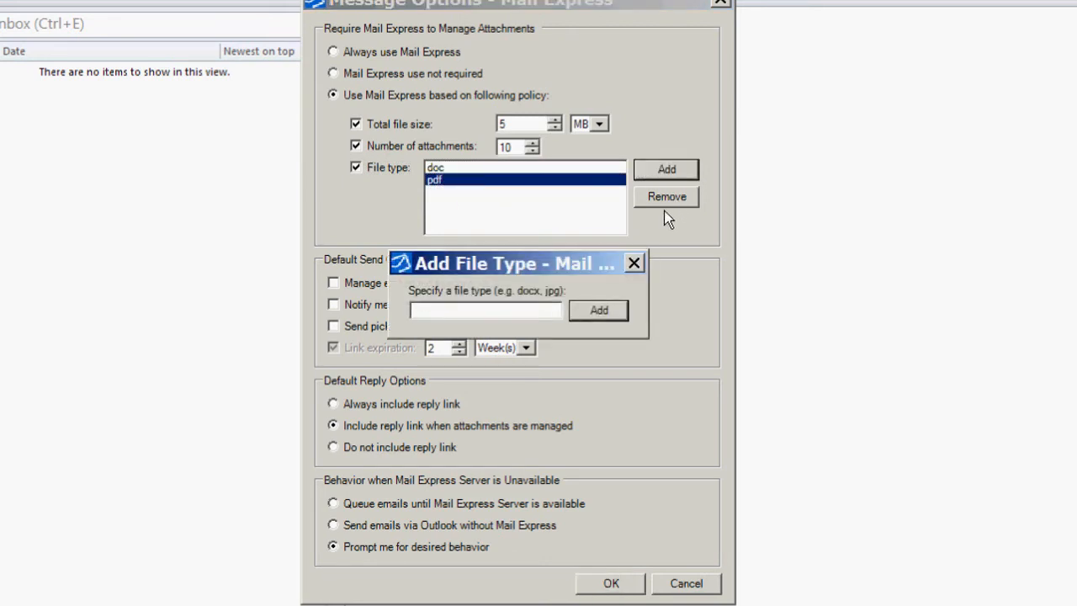
text(exe)
click(589, 315)
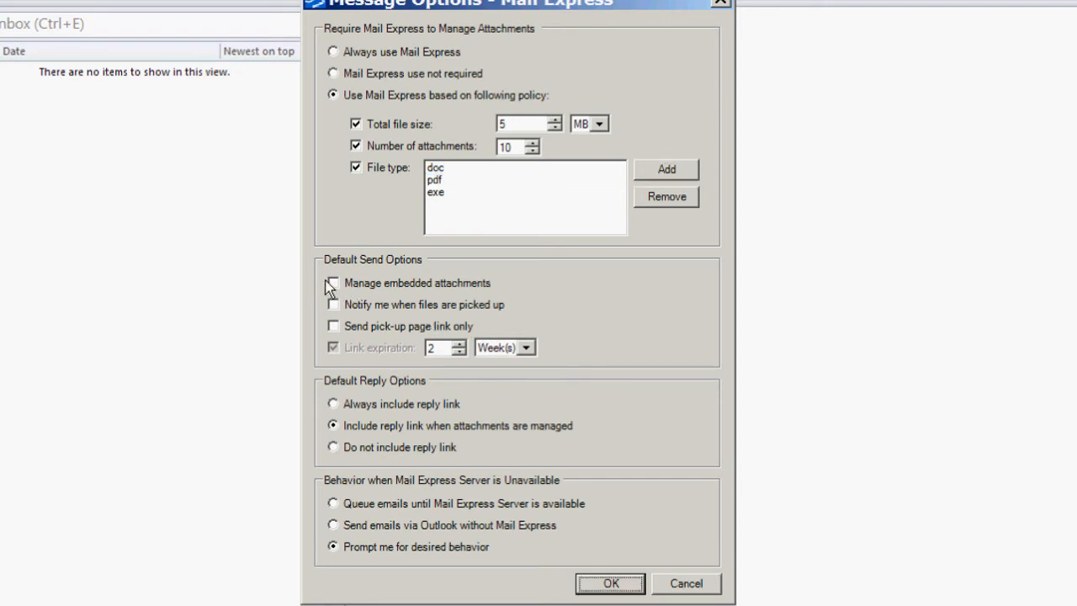
Enable pick-up notifications in the default send options, and try the Send pick-up page link only option before switching it off again.
click(334, 304)
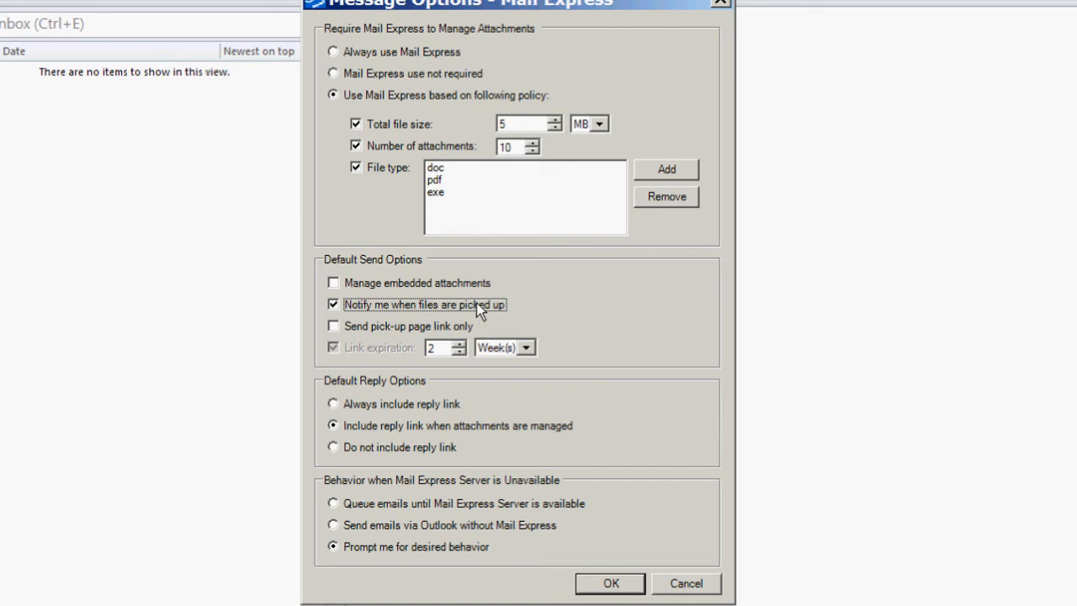
click(416, 328)
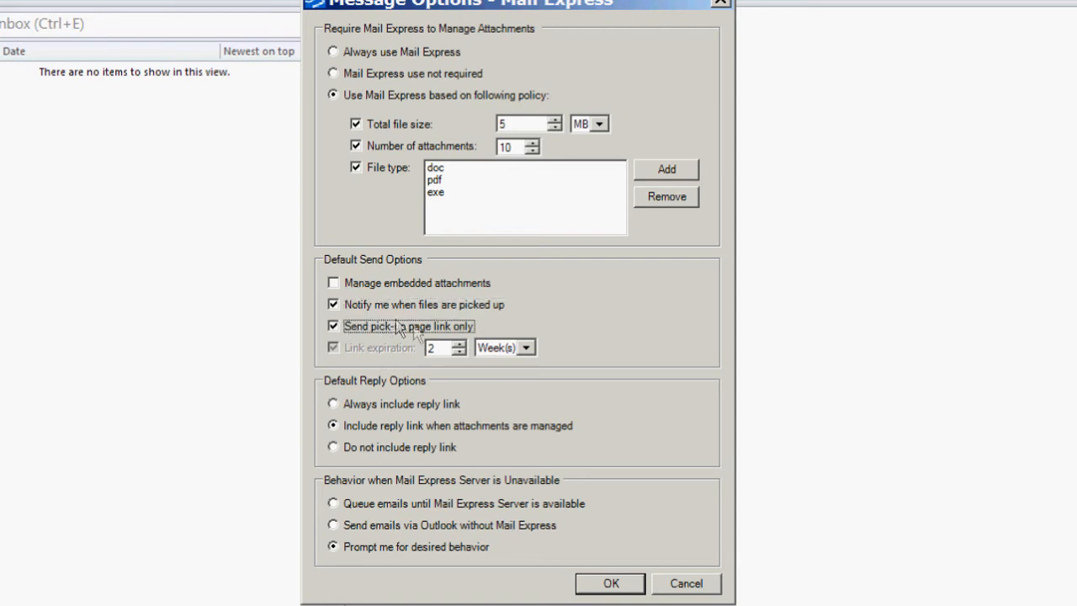
click(425, 325)
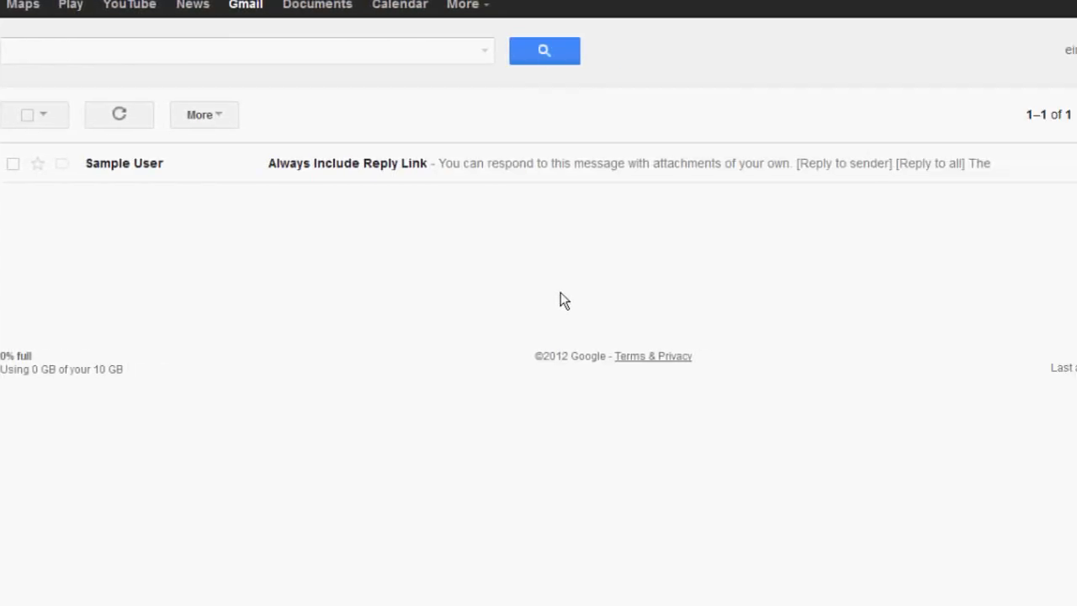
Open the Always Include Reply Link message in the recipient's Gmail inbox.
click(559, 169)
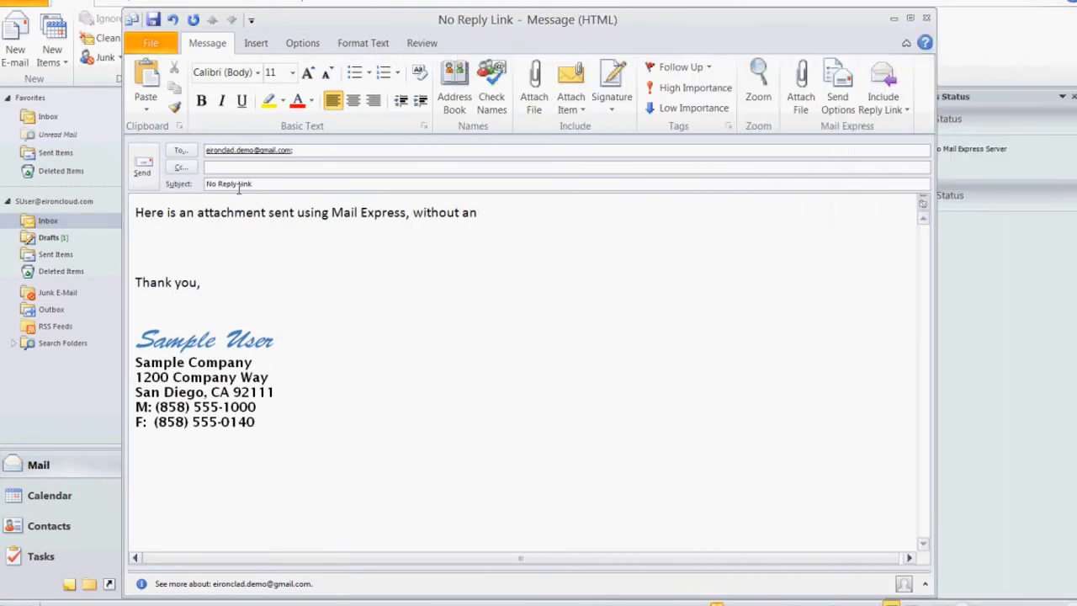
Finish the No Reply Link message's body with "without any reply link." in Outlook and attach Sample Image.jpg through Mail Express.
text(y reply link.)
click(801, 85)
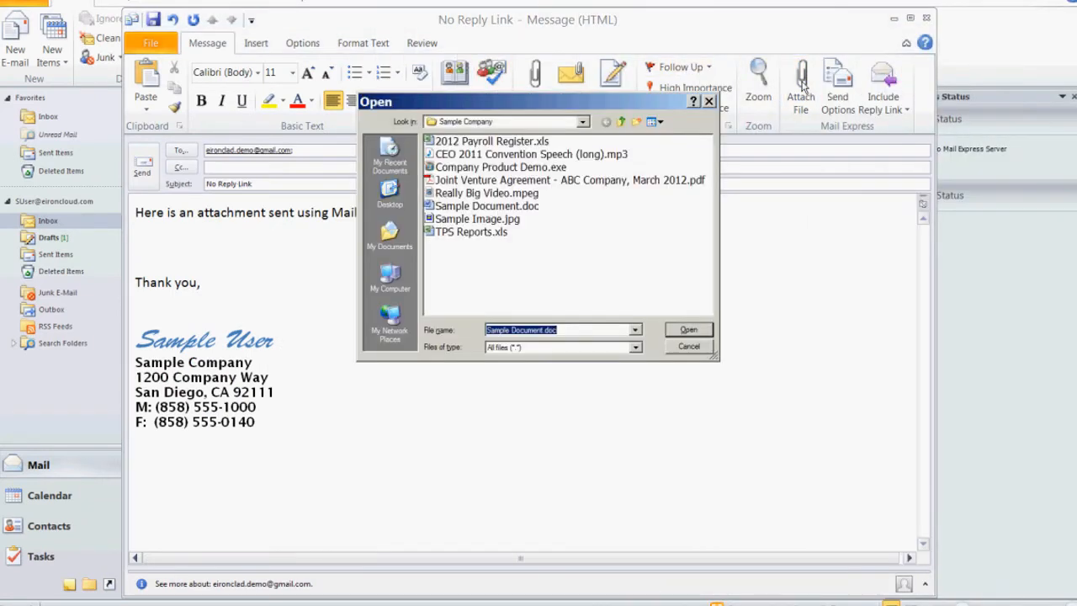
click(497, 220)
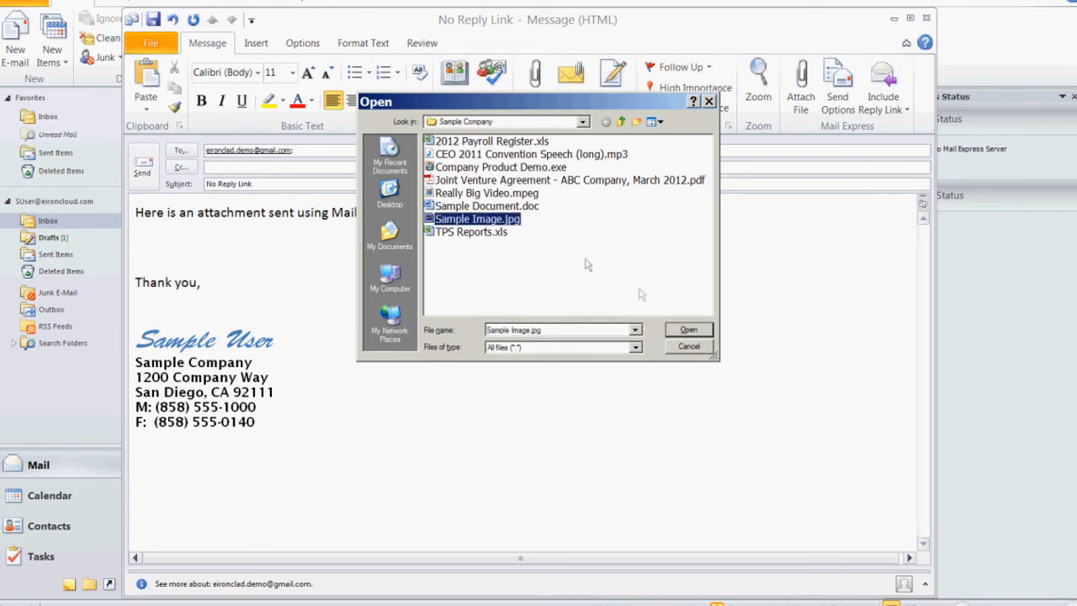
click(688, 329)
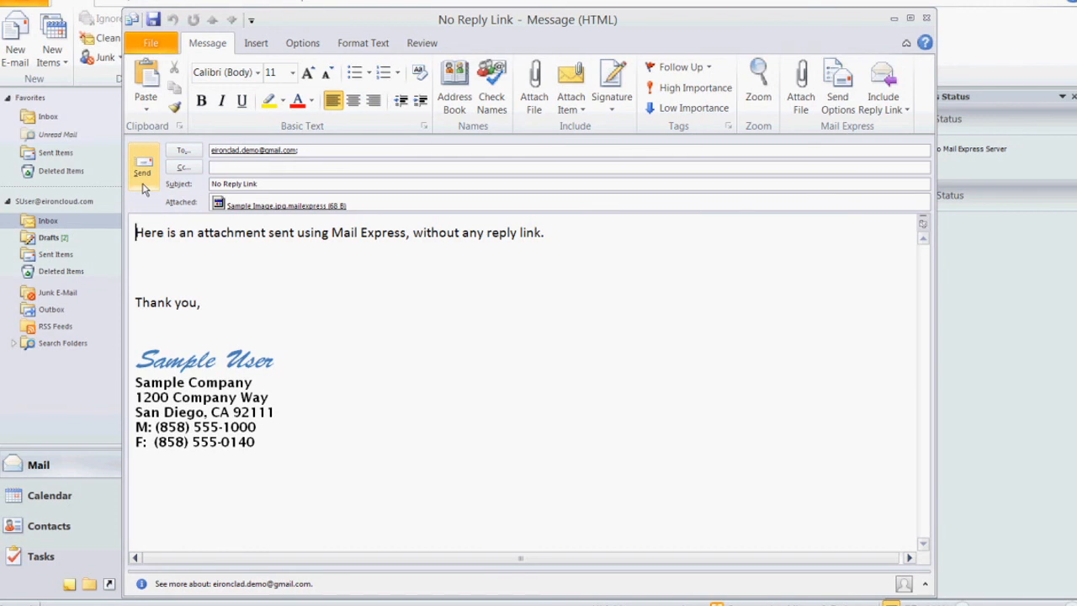
Check the Include Reply Link choices available for the No Reply Link message.
click(883, 99)
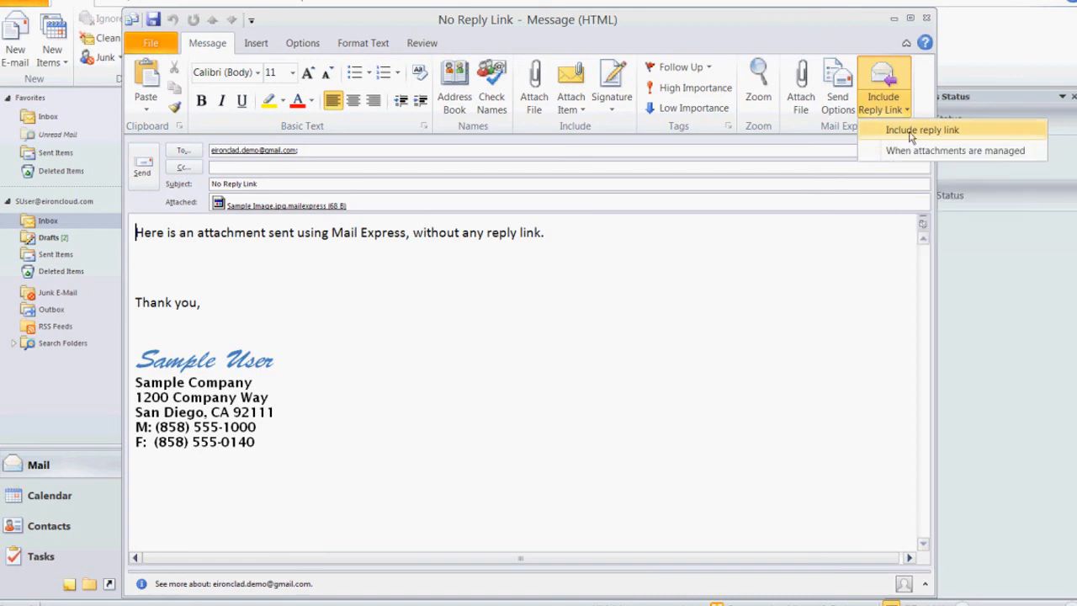
click(889, 88)
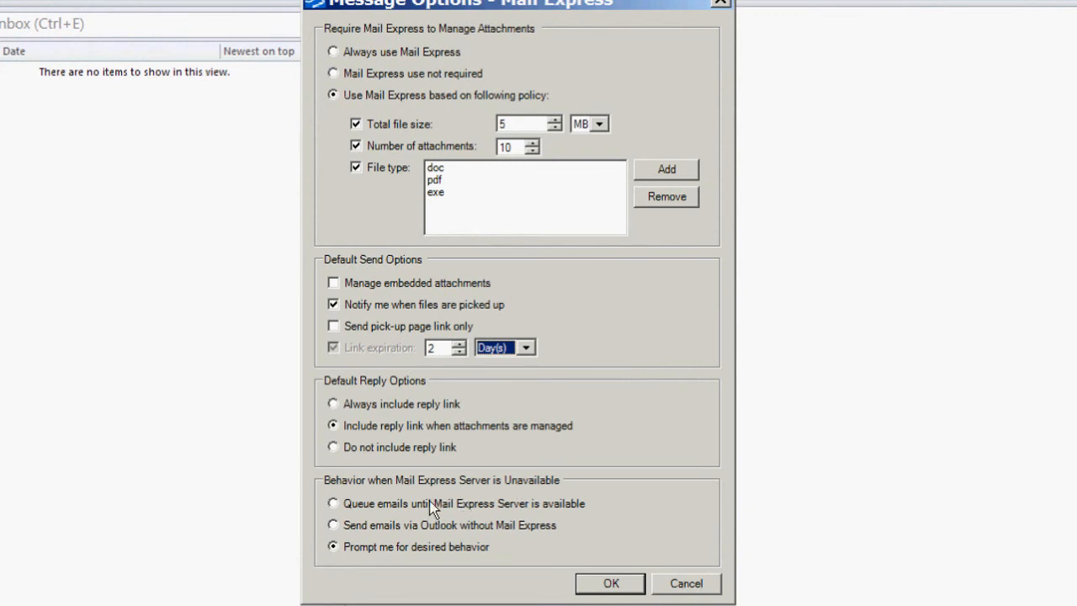
Try the alternative behaviors for an unavailable Mail Express server, choose Prompt me for desired behavior and save the message options.
click(339, 502)
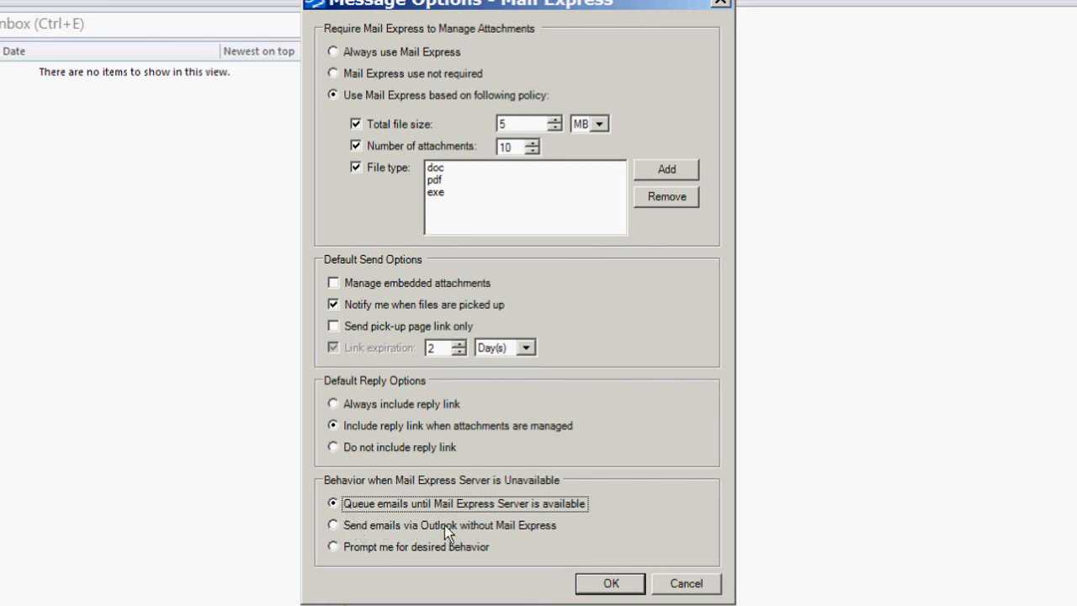
click(346, 530)
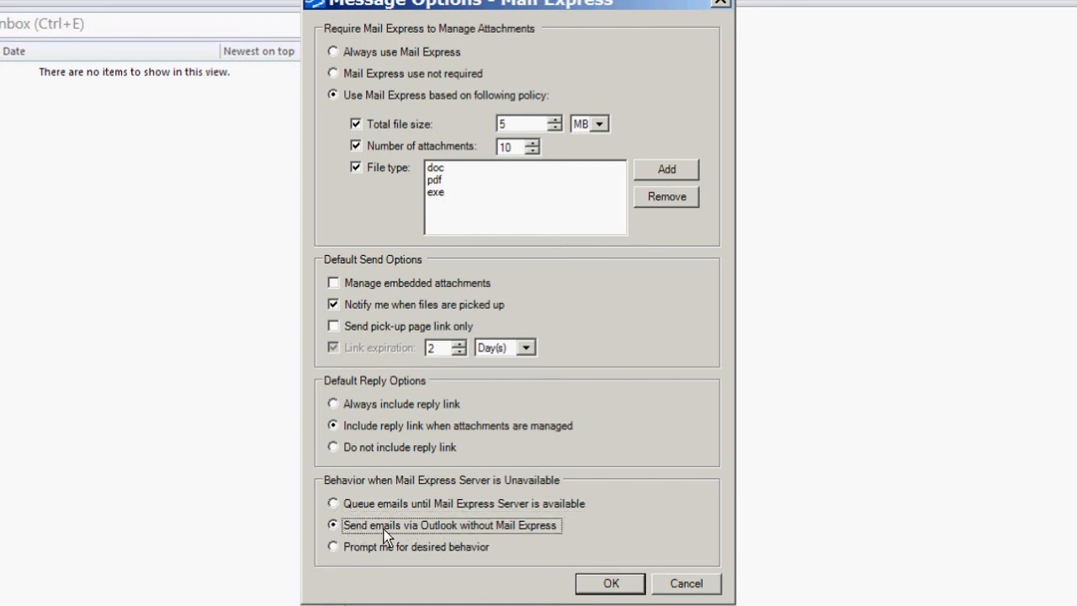
click(337, 546)
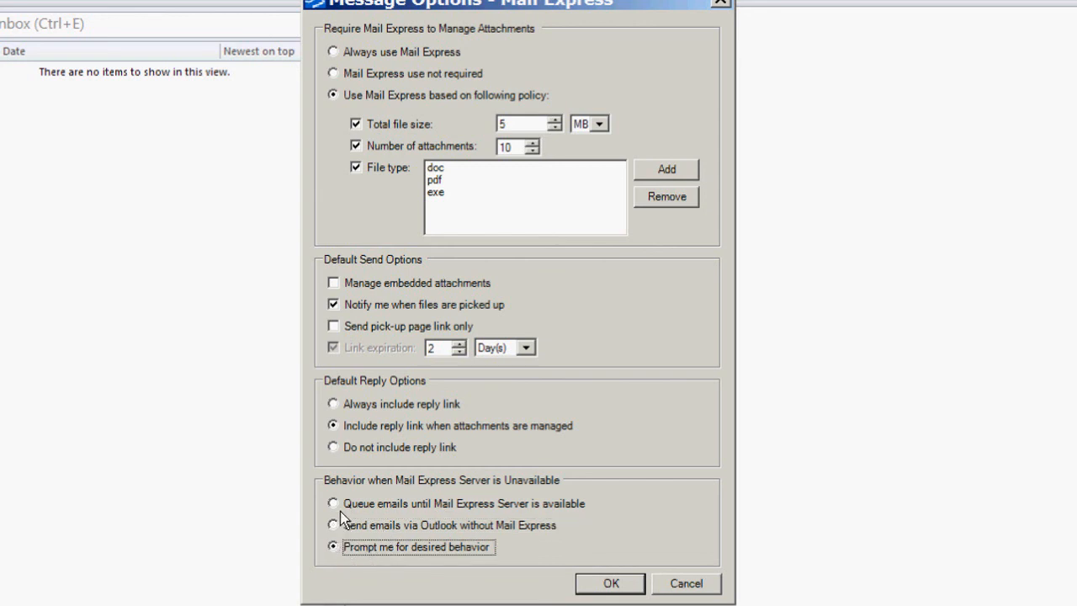
click(334, 504)
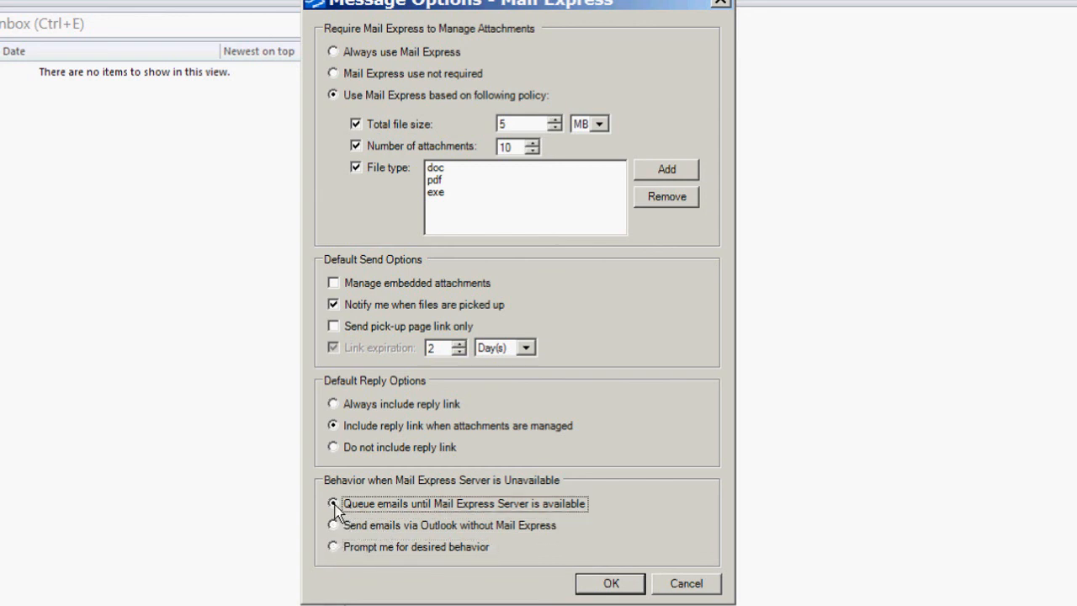
click(335, 547)
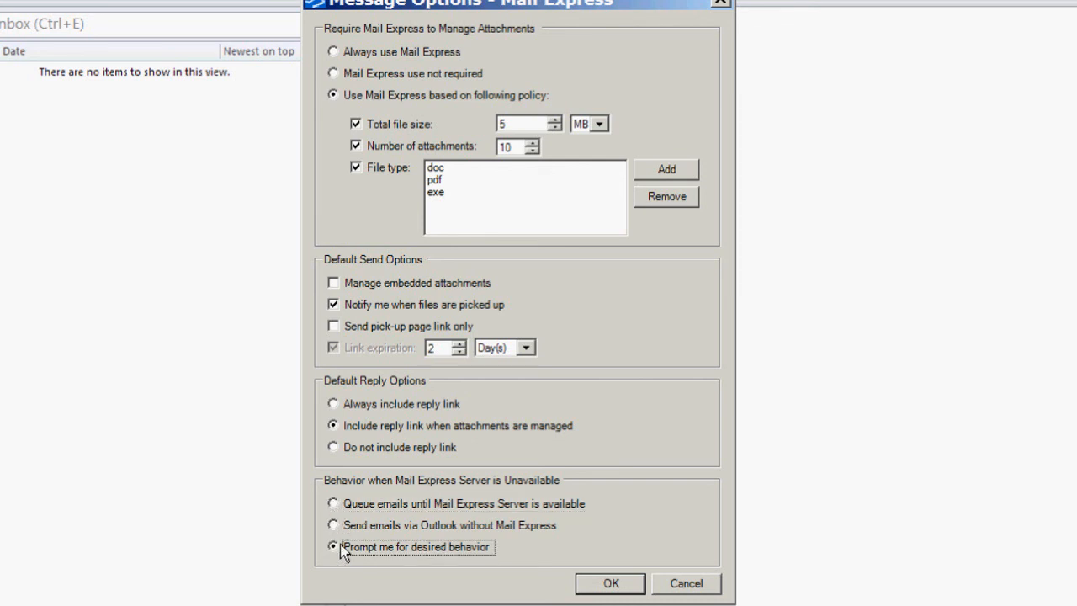
click(610, 589)
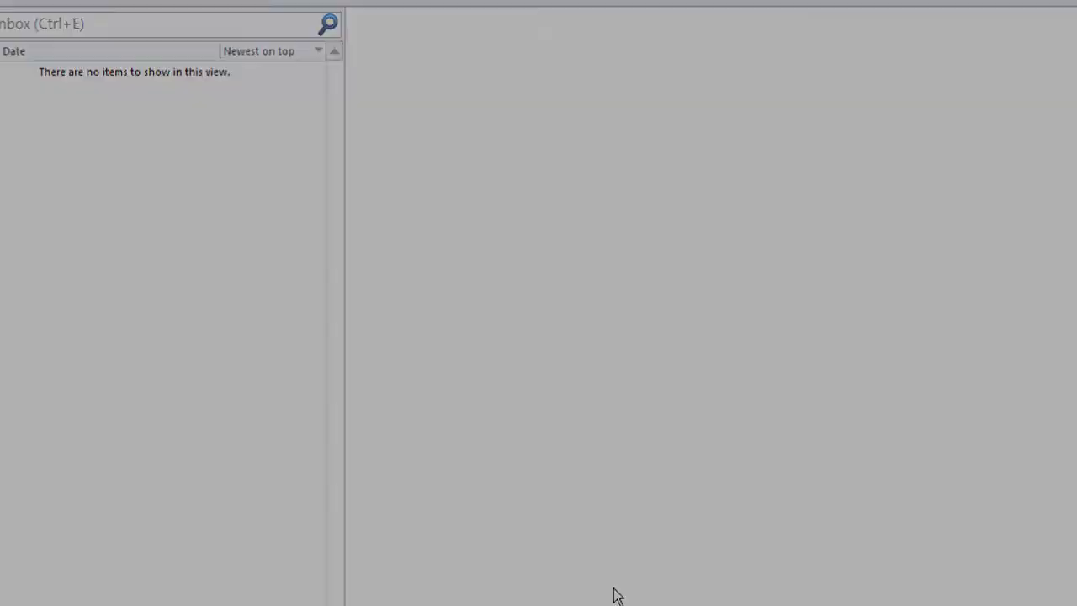